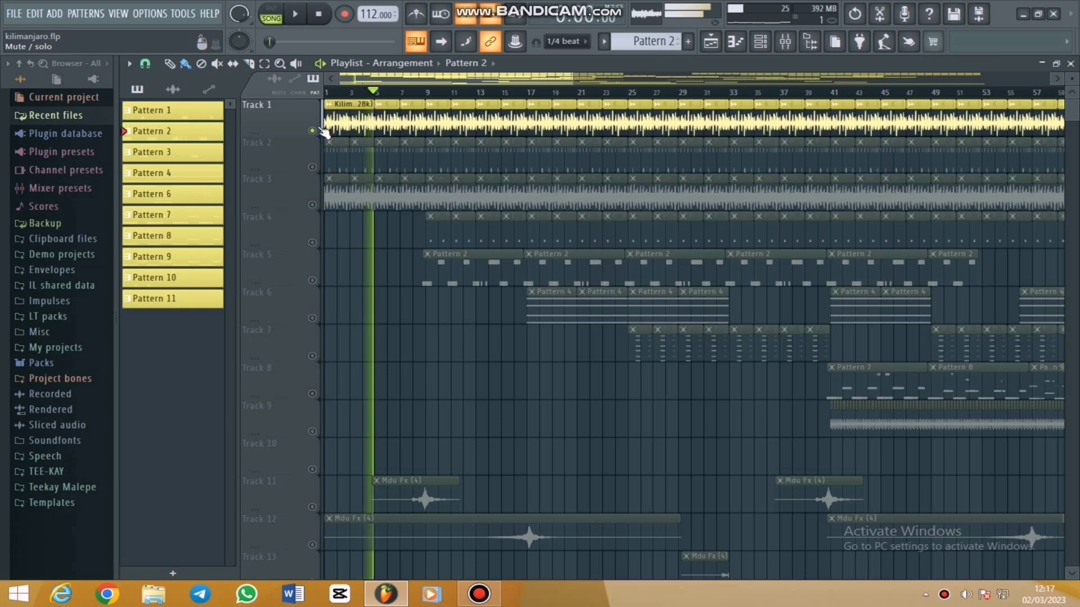
# Play Track 3 of the playlist soloed from the start, stop it, and bring all the tracks back out of solo.
pyautogui.rightClick(314, 206)
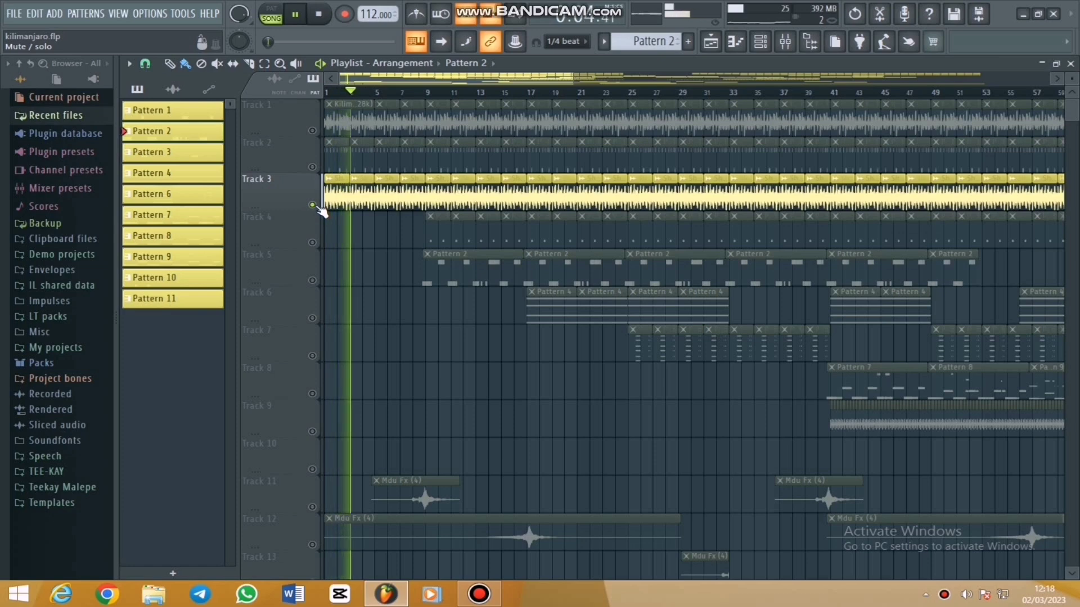
pyautogui.press('space')
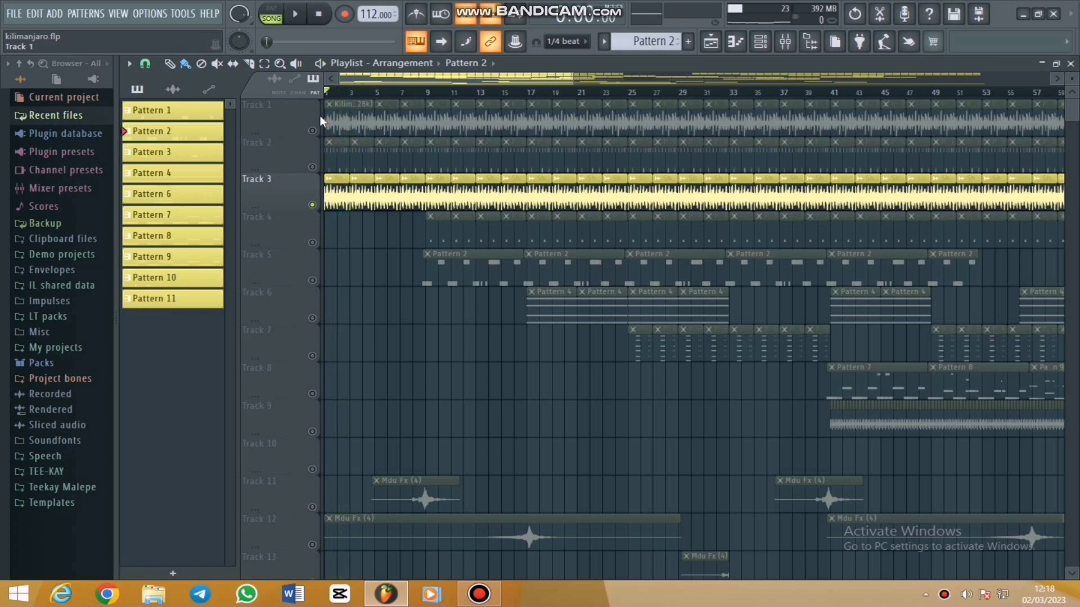
pyautogui.rightClick(312, 130)
pyautogui.rightClick(312, 131)
# Open Pattern 1 in the channel rack, solo the Mighty's Kick channel and play it on its own.
pyautogui.doubleClick(334, 157)
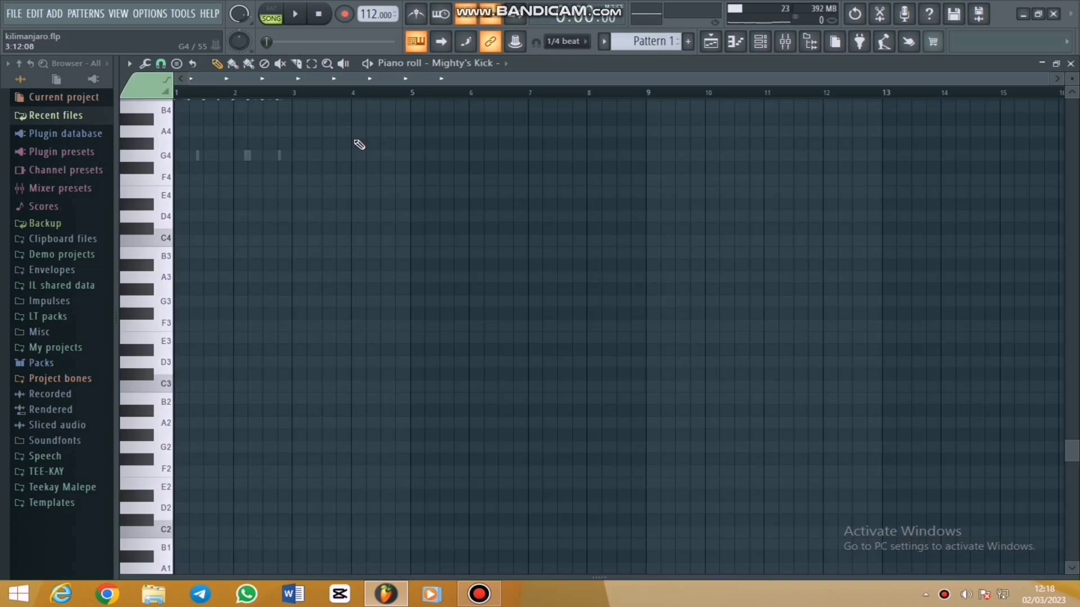
pyautogui.click(714, 46)
pyautogui.scroll(4, 496, 198)
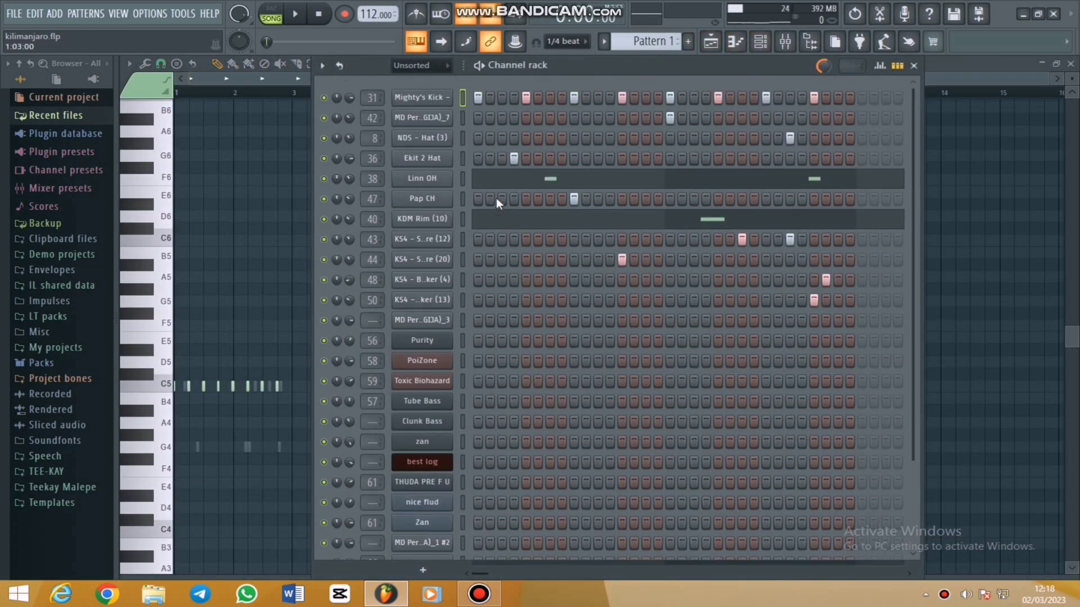
pyautogui.rightClick(326, 98)
pyautogui.click(333, 105)
pyautogui.press('space')
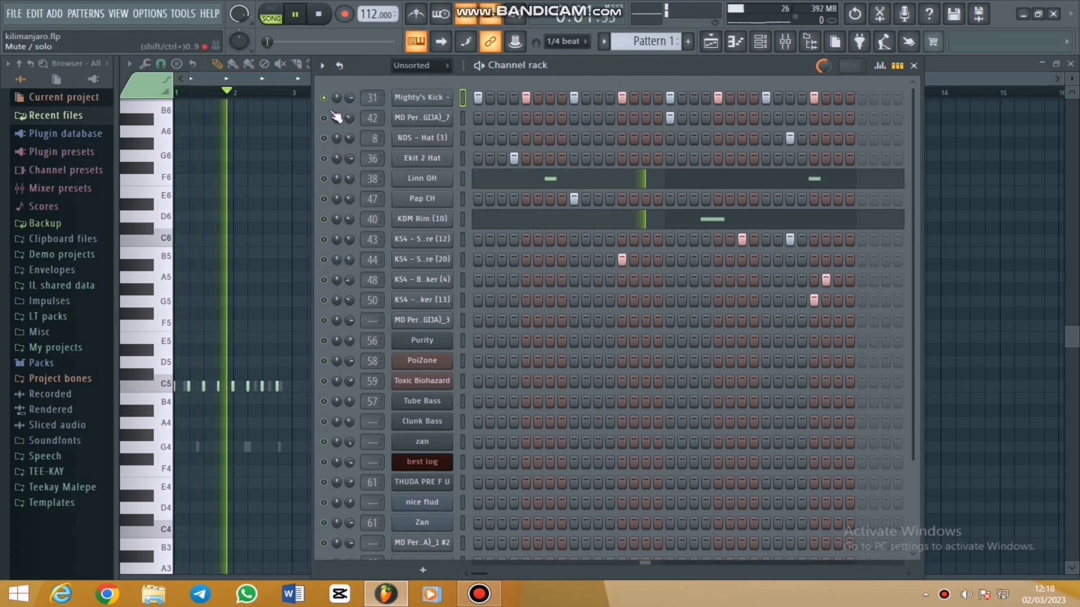
pyautogui.press('space')
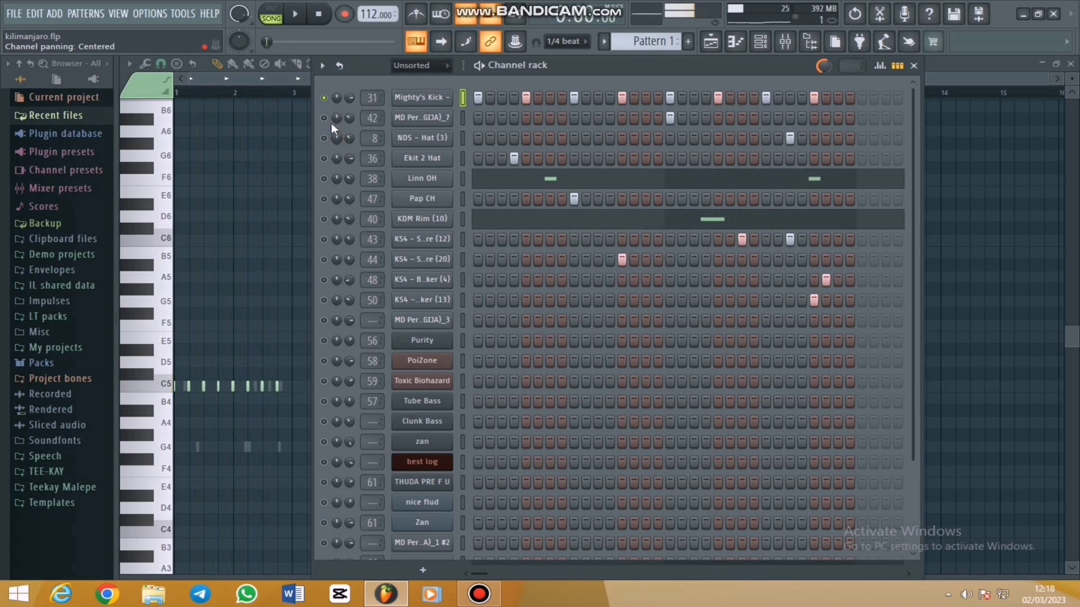
# With Mighty's Kick muted, play Pattern 1 while unmuting the percussion channels below one by one, ending with the kick itself.
pyautogui.click(325, 118)
pyautogui.press('space')
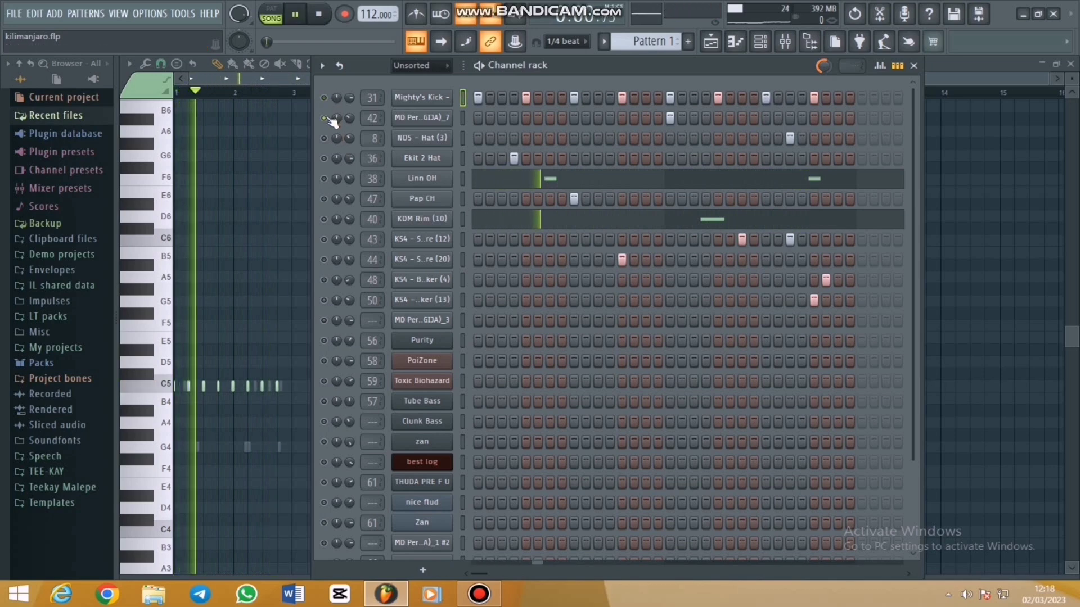
pyautogui.click(324, 138)
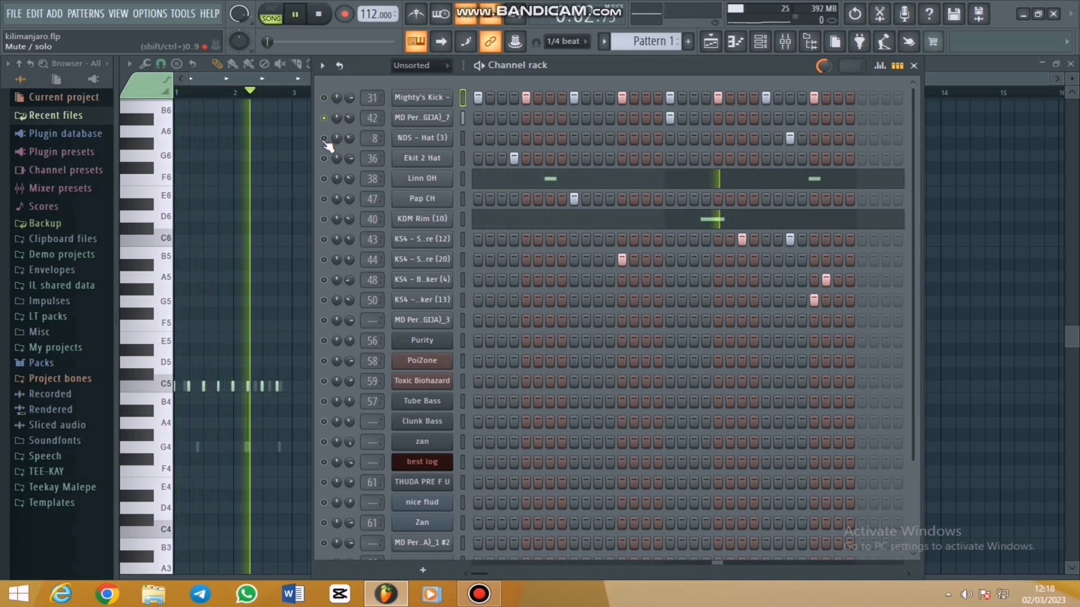
pyautogui.click(324, 159)
pyautogui.click(324, 179)
pyautogui.click(325, 198)
pyautogui.click(325, 219)
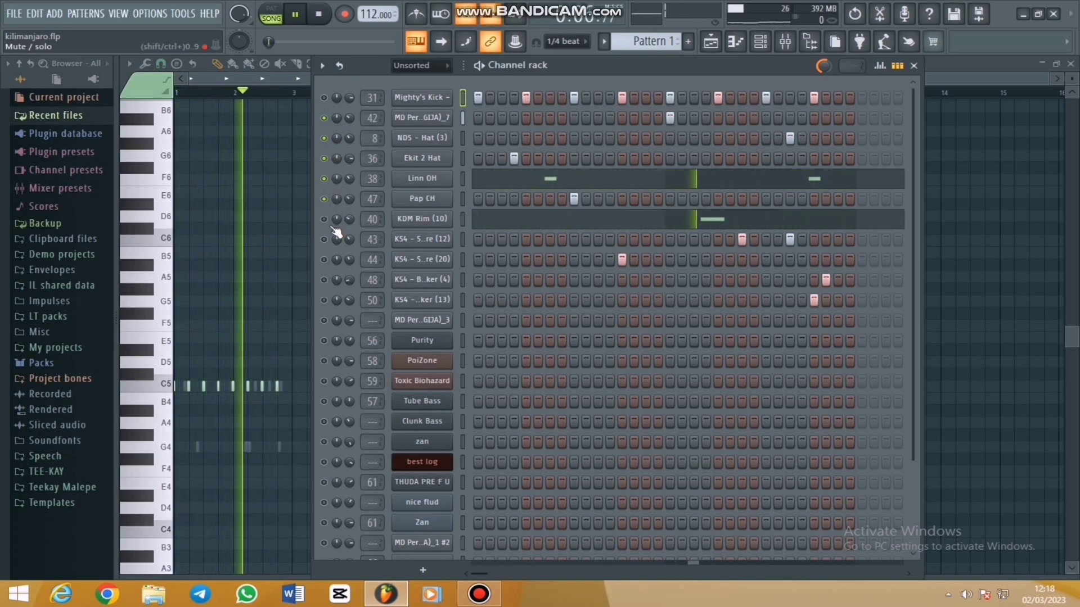
pyautogui.click(324, 239)
pyautogui.click(324, 259)
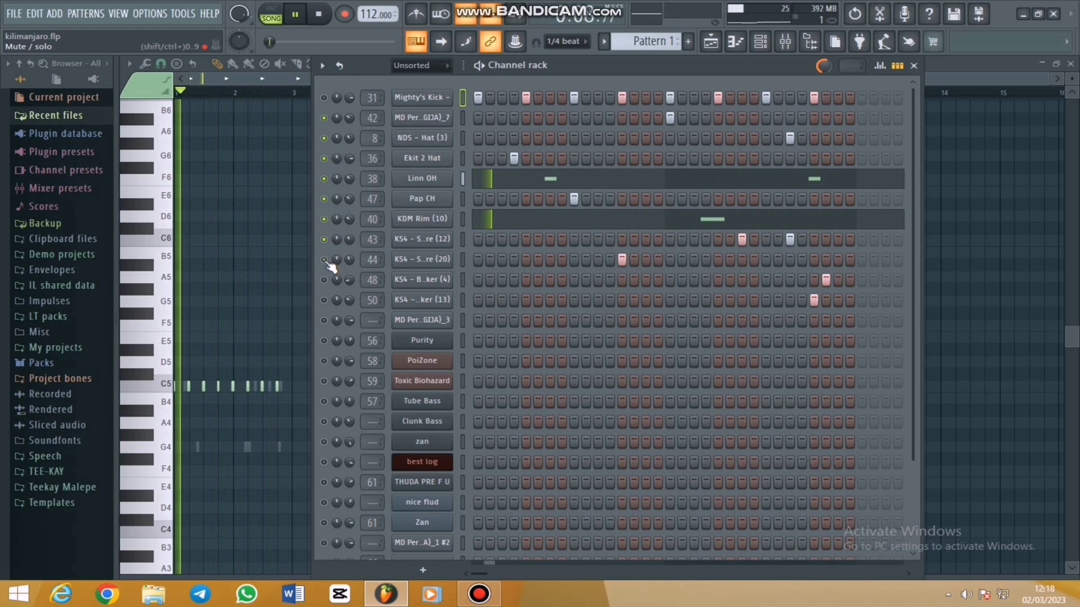
pyautogui.click(324, 280)
pyautogui.click(324, 300)
pyautogui.click(324, 320)
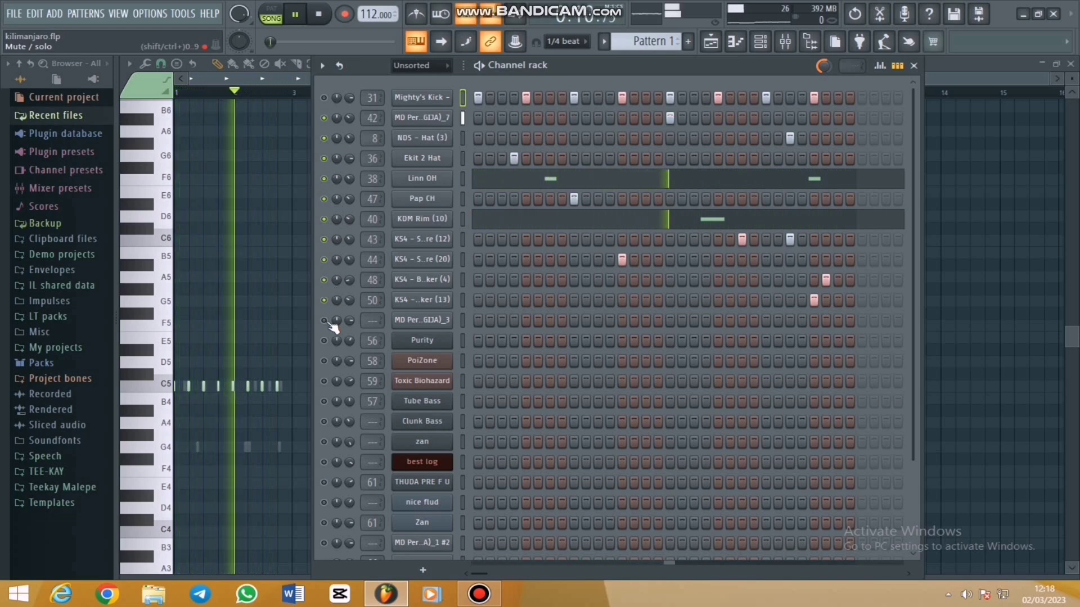
pyautogui.click(325, 98)
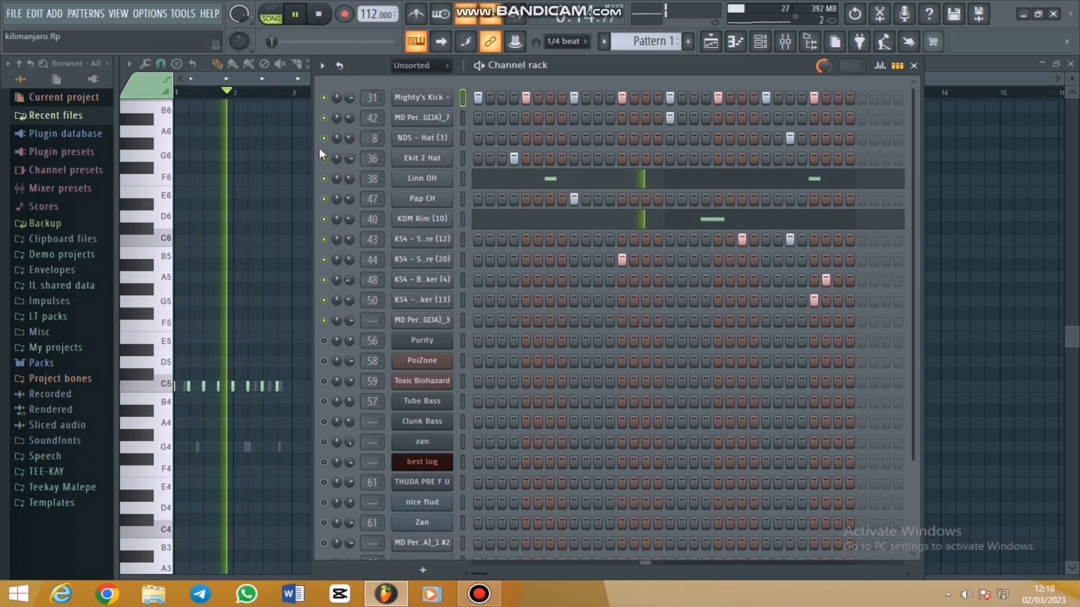
# Restore all channels from the solo state in the channel rack and return to the playlist.
pyautogui.click(709, 48)
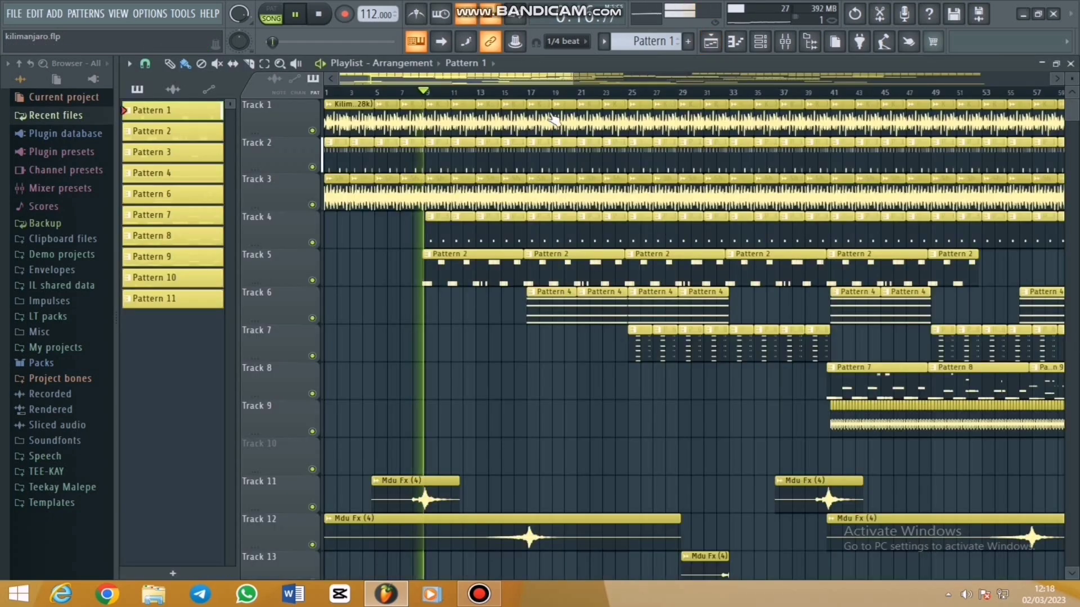
pyautogui.press('space')
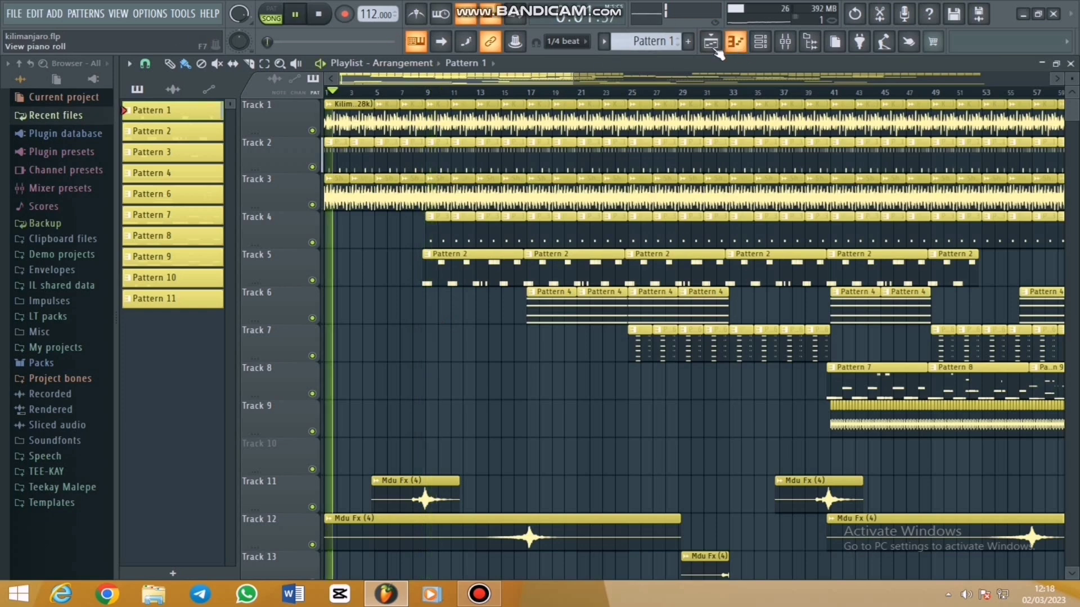
pyautogui.click(762, 43)
pyautogui.rightClick(326, 99)
pyautogui.press('Escape')
pyautogui.rightClick(323, 100)
pyautogui.click(335, 110)
pyautogui.click(712, 42)
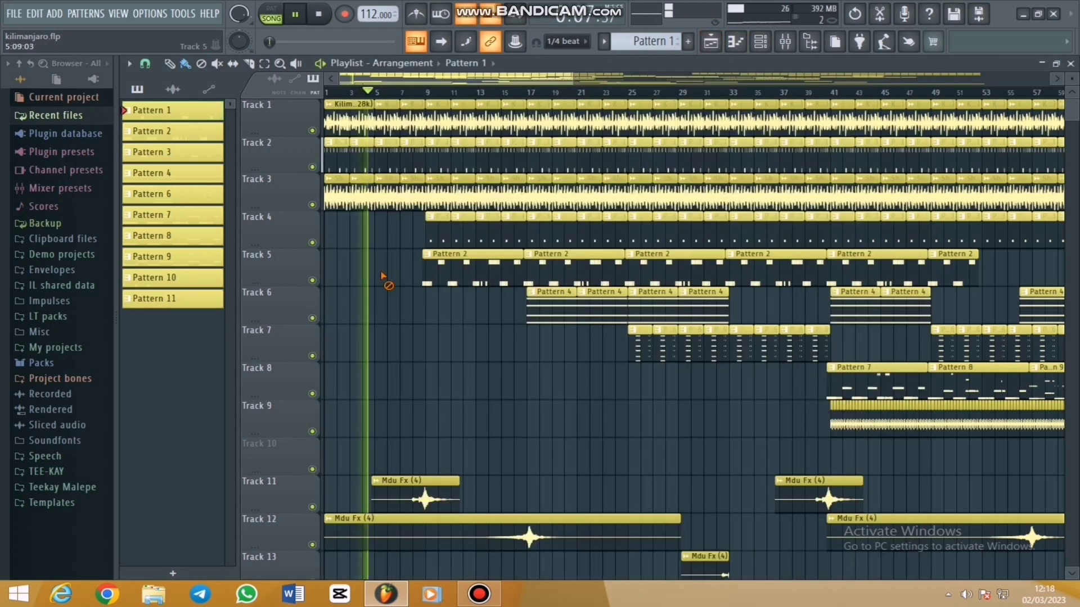
# Play the full arrangement from the start with all tracks active, and stop it.
pyautogui.press('space')
pyautogui.press('space')
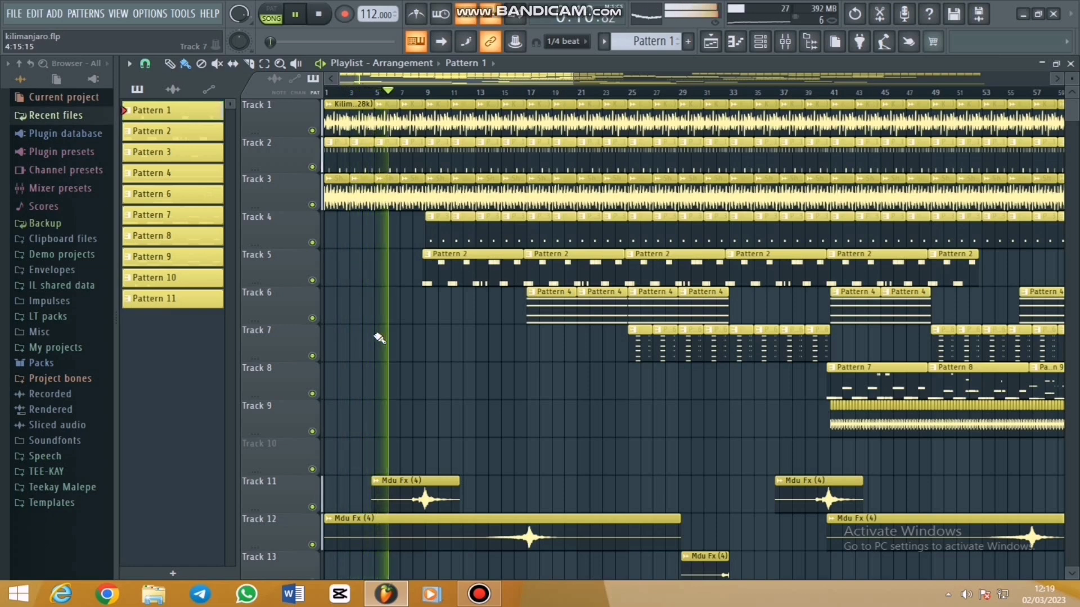
pyautogui.press('space')
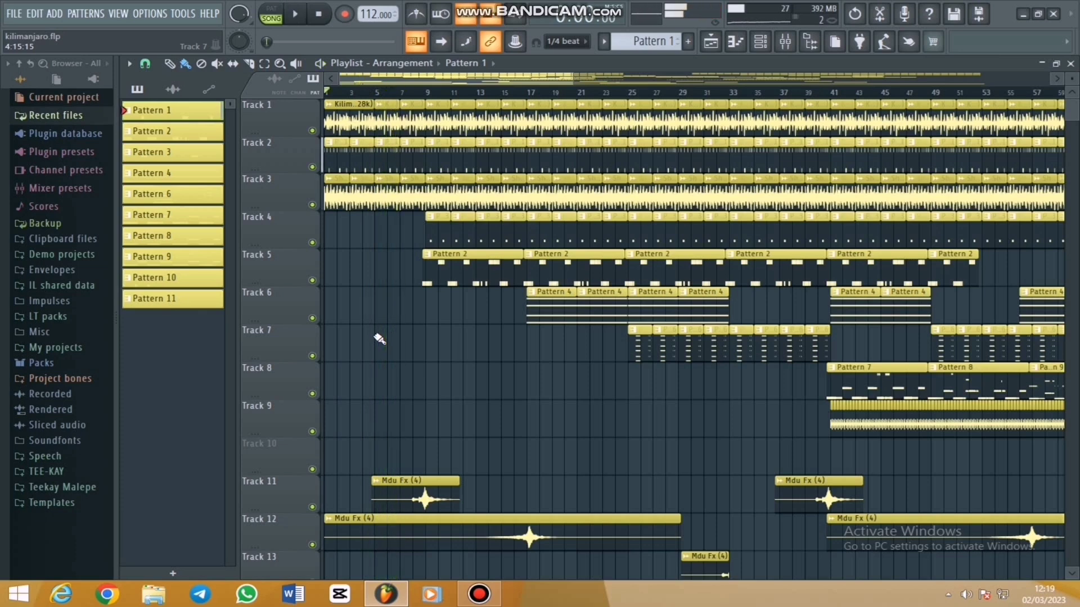
# Mute Track 14 in the playlist and play the arrangement from the start.
pyautogui.scroll(-1, 360, 243)
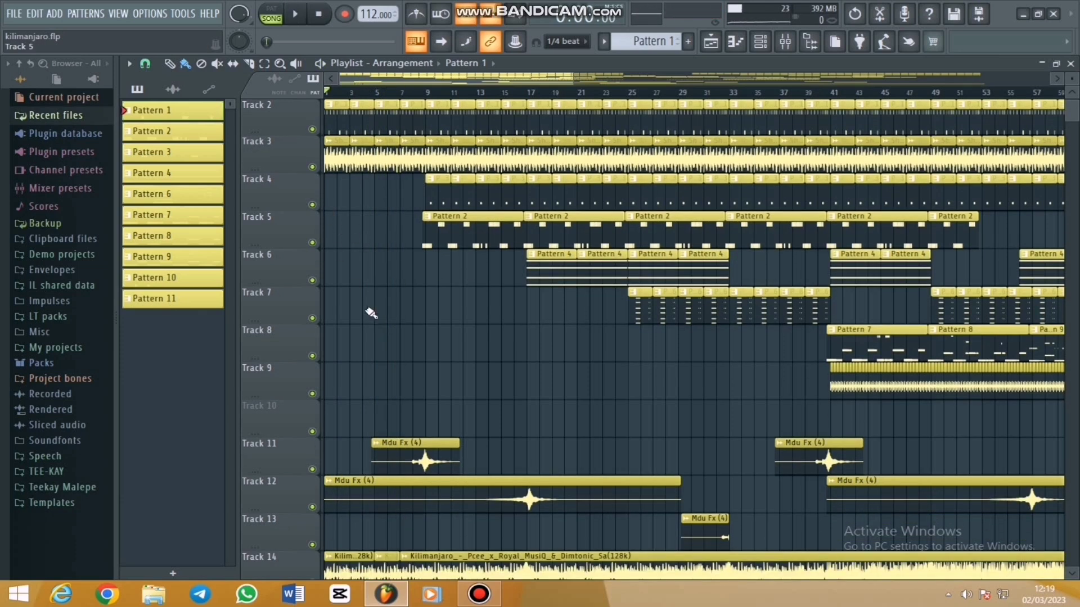
pyautogui.scroll(-7, 353, 286)
pyautogui.click(313, 319)
pyautogui.scroll(6, 465, 499)
pyautogui.press('space')
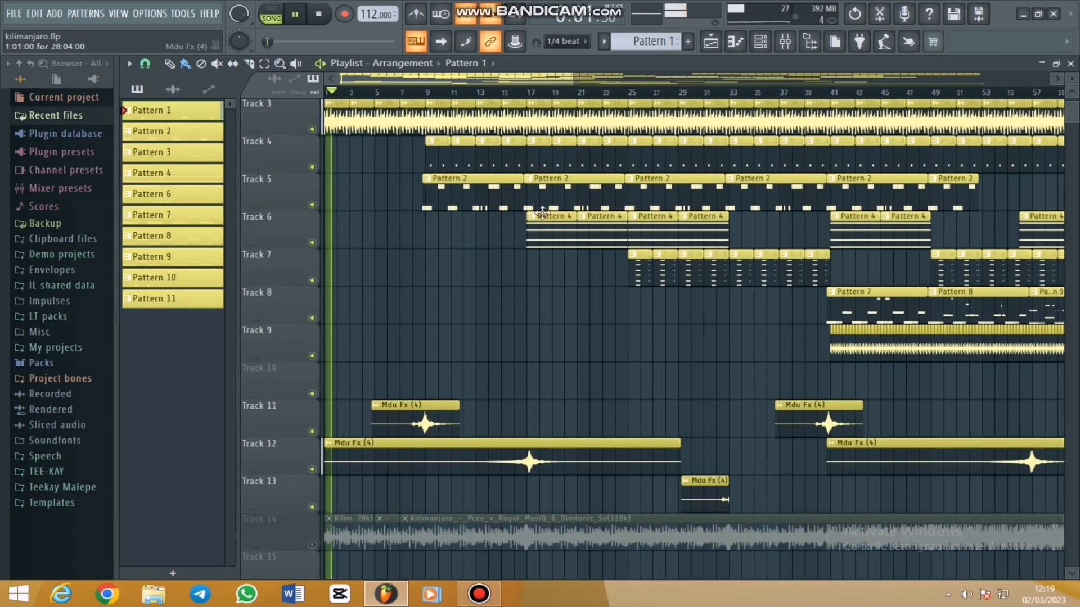
# Unmute Track 14, mute the individual Kilimanjaro audio clips on it, and stop playback.
pyautogui.moveTo(571, 77); pyautogui.dragTo(810, 77)
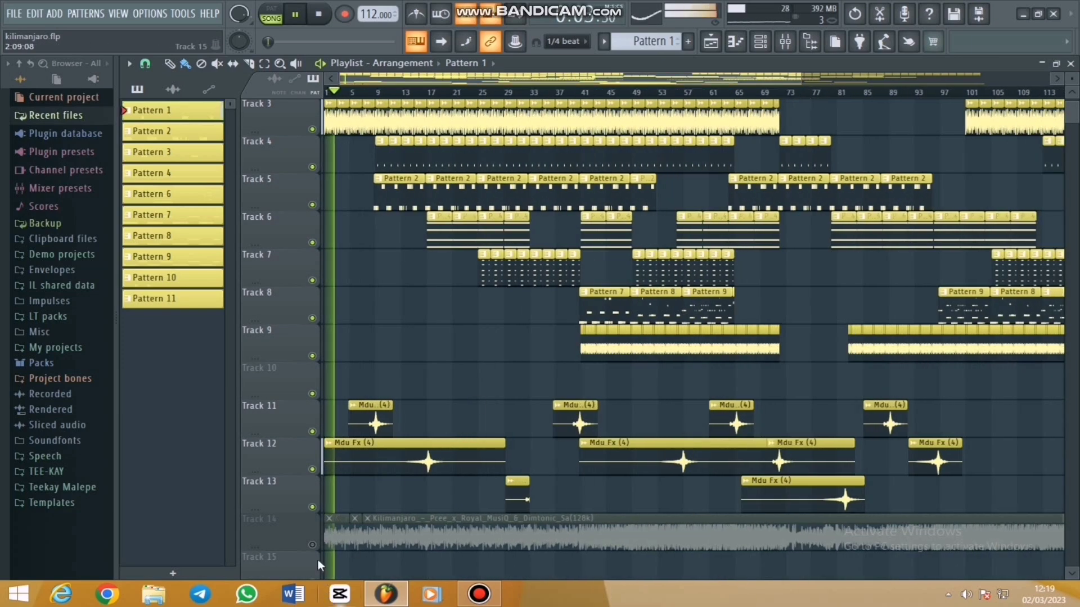
pyautogui.click(312, 545)
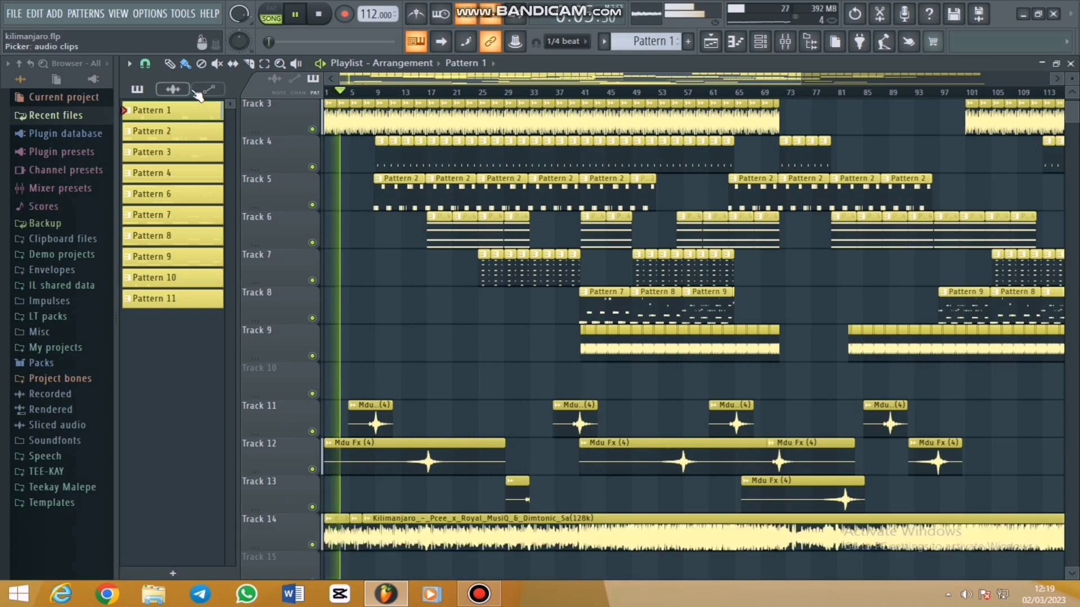
pyautogui.moveTo(338, 537); pyautogui.dragTo(560, 537)
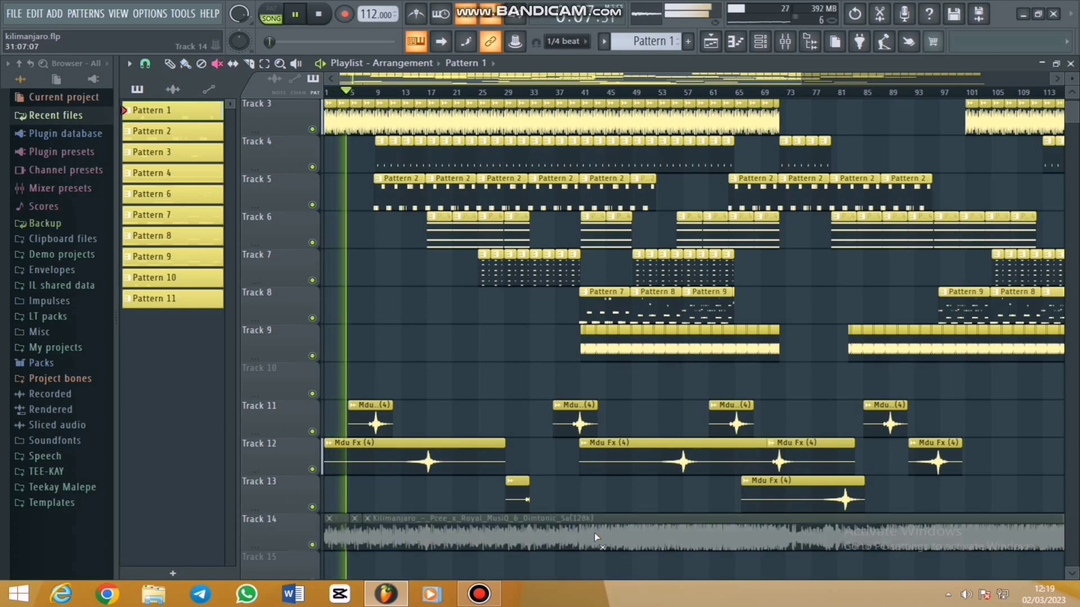
pyautogui.scroll(-1, 587, 224)
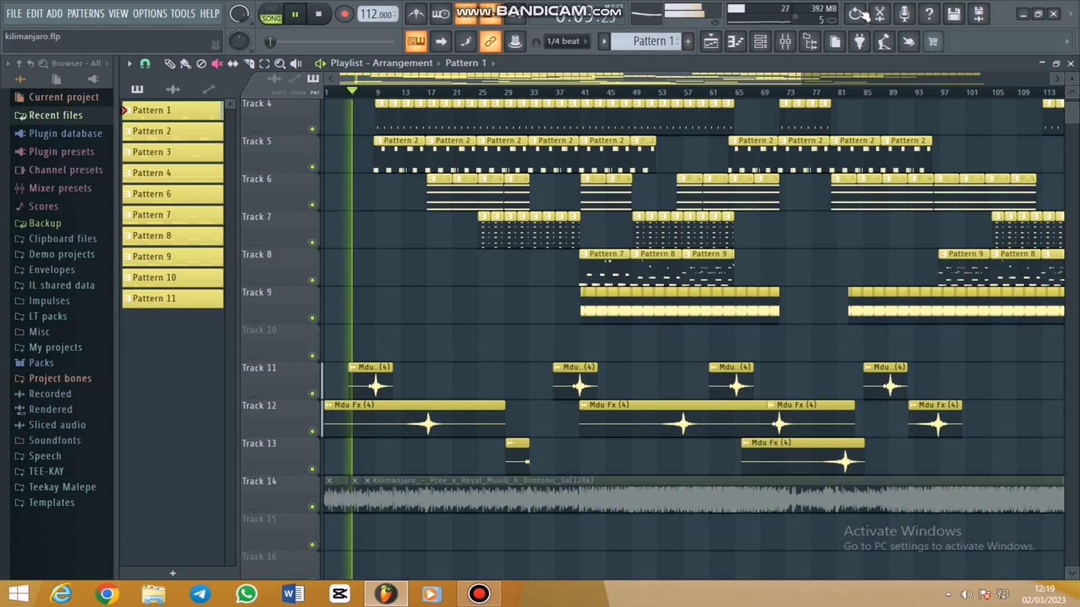
pyautogui.moveTo(800, 83); pyautogui.dragTo(609, 127)
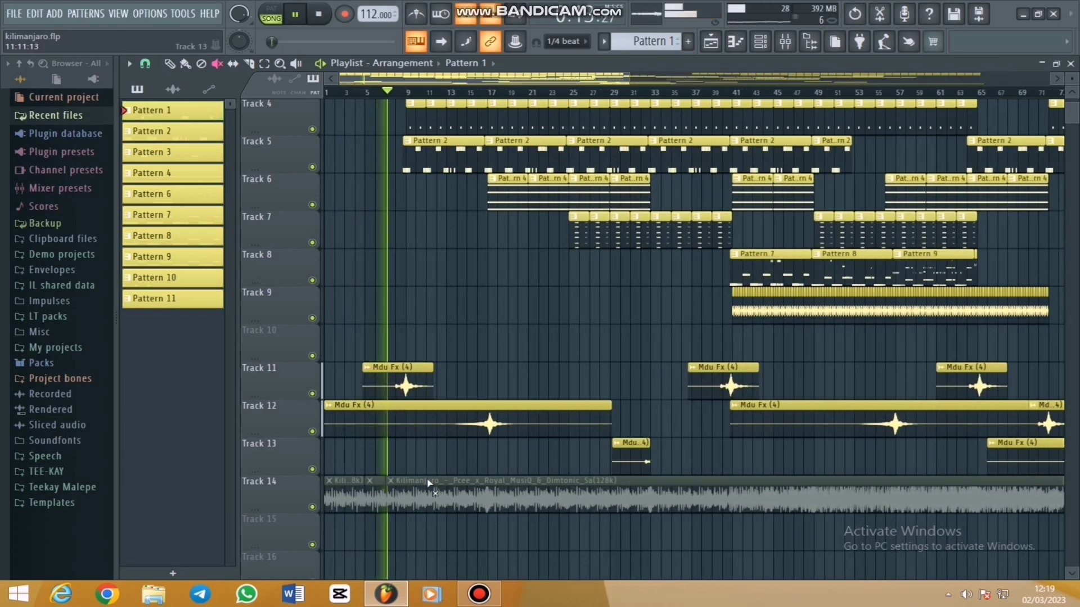
pyautogui.scroll(1, 421, 330)
pyautogui.scroll(2, 421, 330)
pyautogui.press('space')
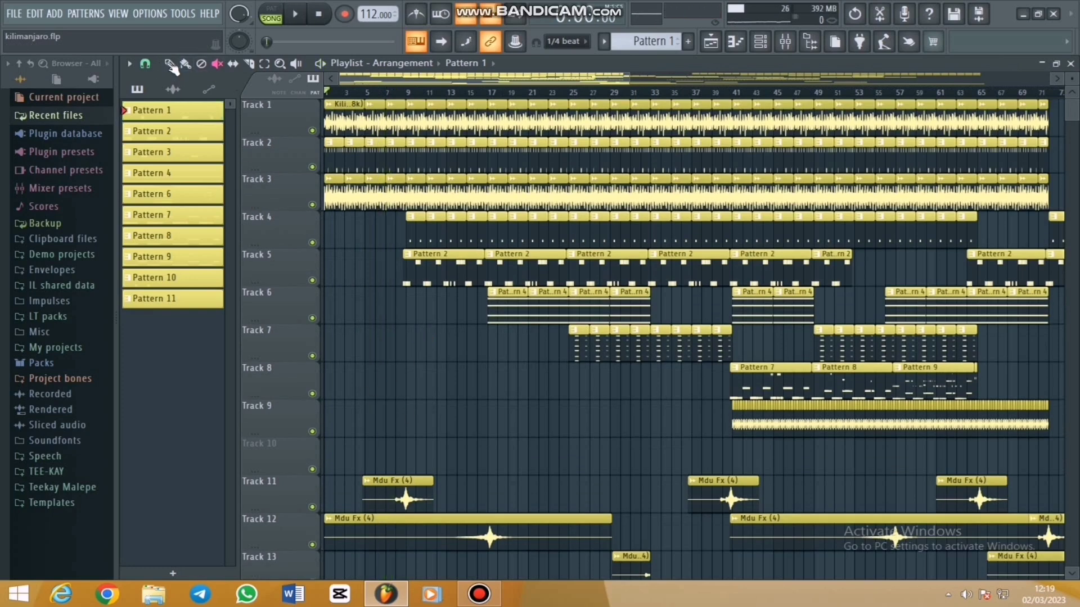
# Solo Track 11 and Track 12 in turn, playing their Mdu Fx (4) clips from about bars 8 and 17.
pyautogui.scroll(-3, 267, 262)
pyautogui.rightClick(312, 394)
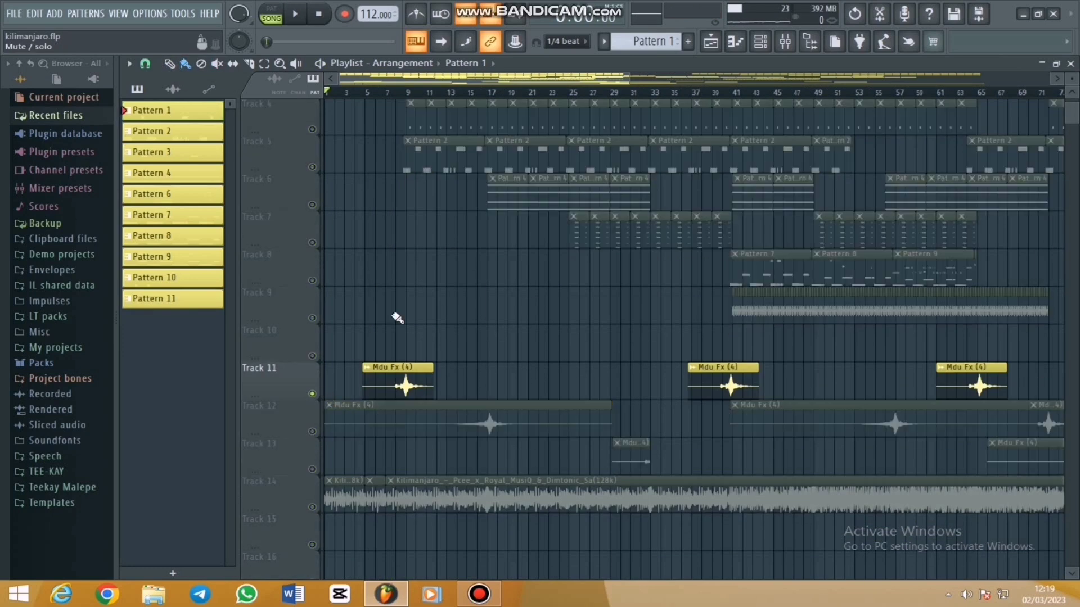
pyautogui.click(396, 93)
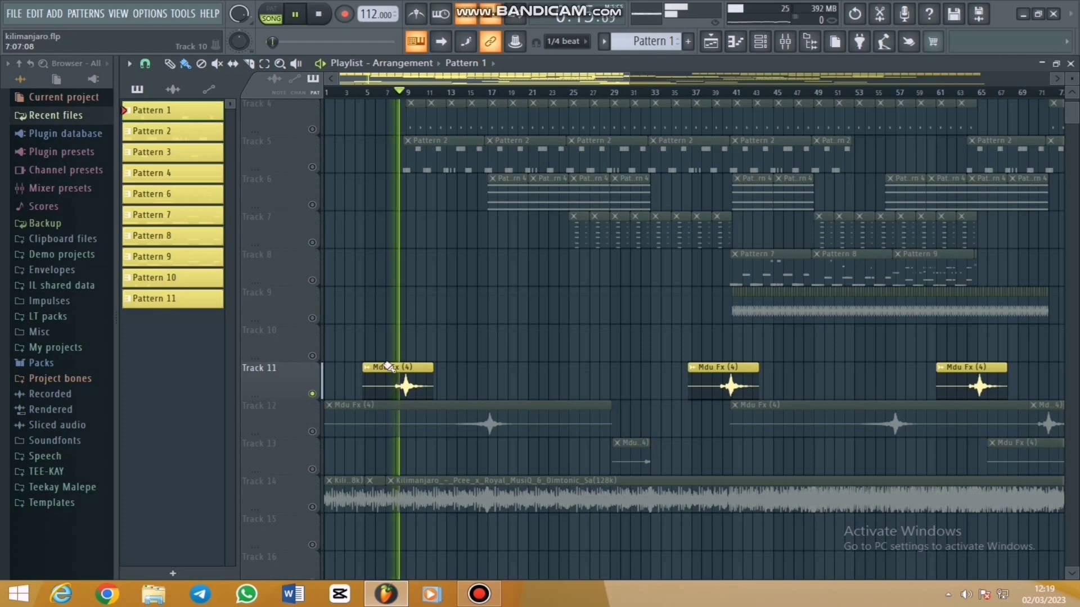
pyautogui.rightClick(313, 432)
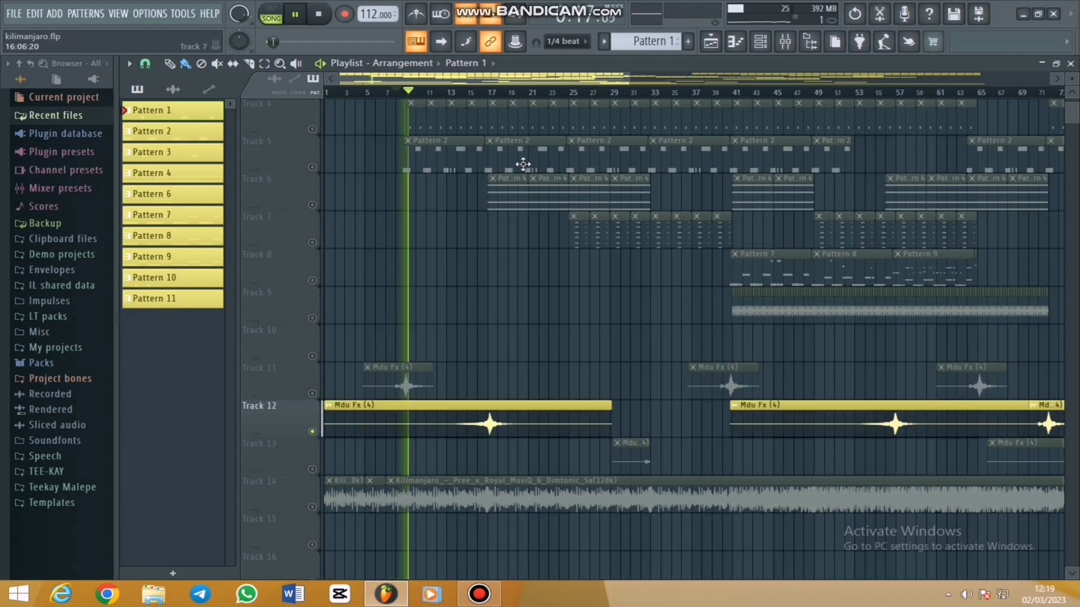
pyautogui.click(489, 92)
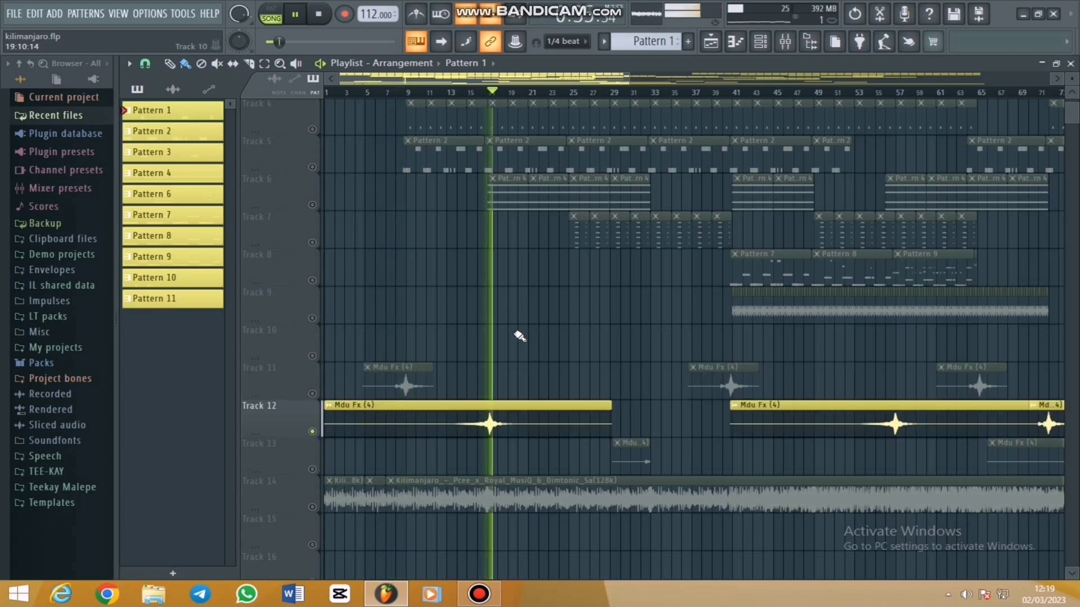
# Take Track 12 out of solo so all playlist tracks are active, and stop playback.
pyautogui.scroll(3, 495, 354)
pyautogui.rightClick(312, 544)
pyautogui.rightClick(313, 545)
pyautogui.rightClick(313, 544)
pyautogui.press('space')
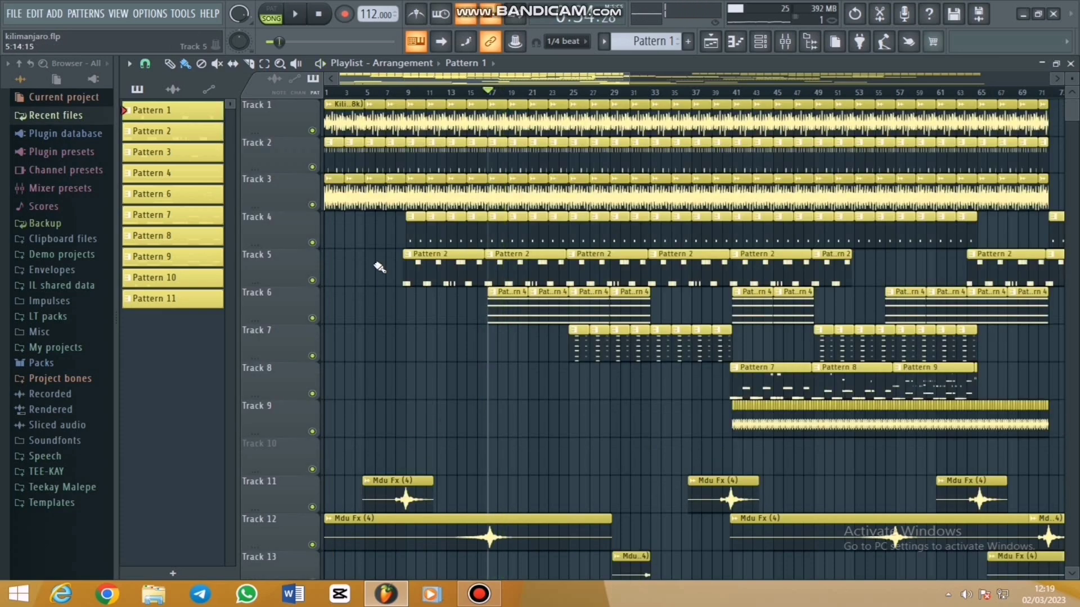
# Open Pattern 3 from Track 4 in the channel rack and mute its PoiZone channel.
pyautogui.doubleClick(415, 235)
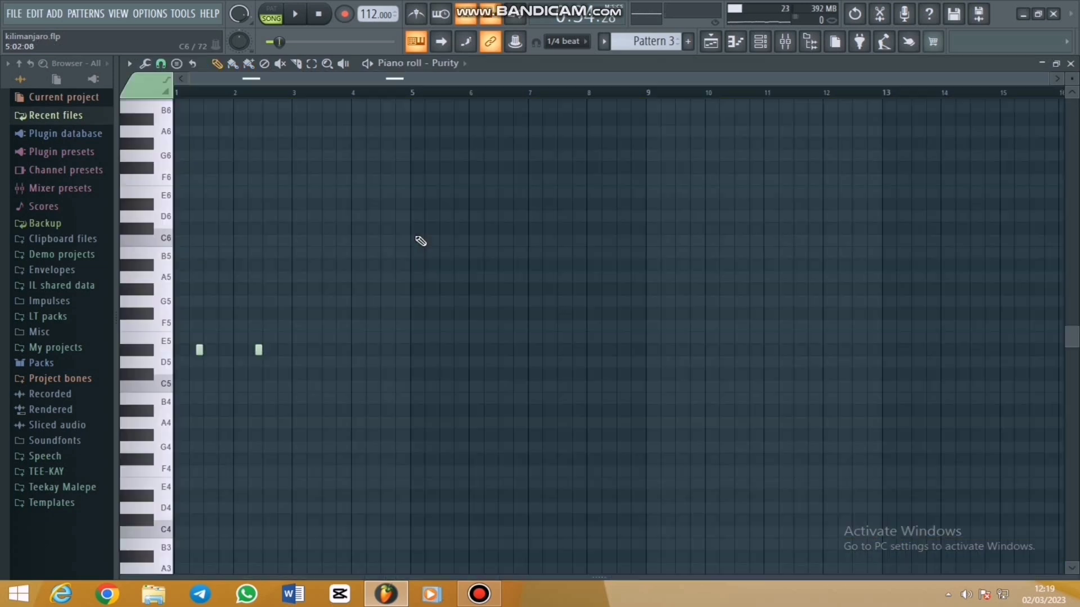
pyautogui.click(765, 43)
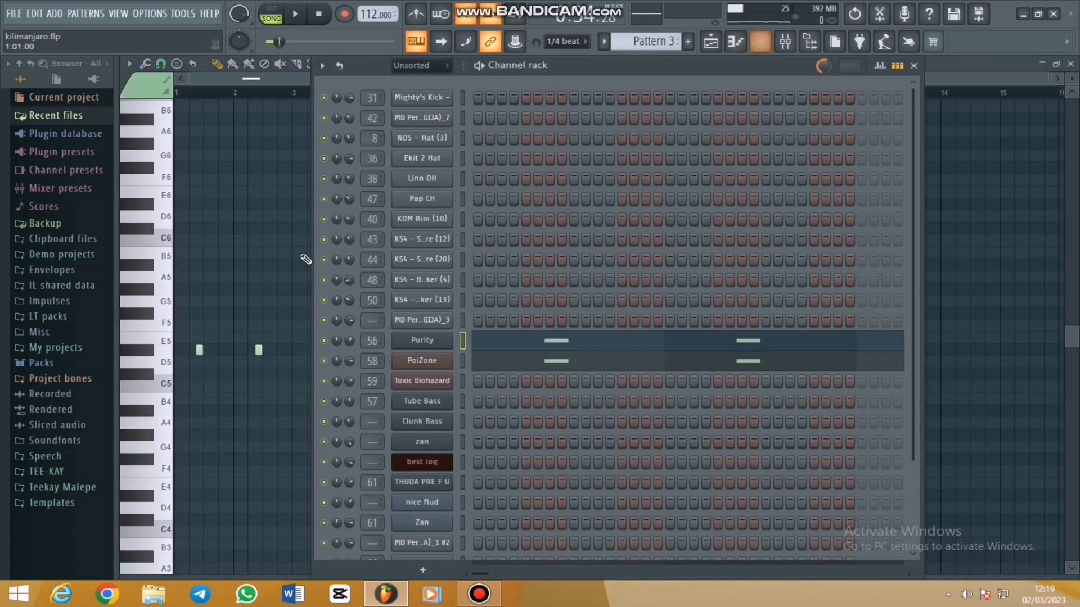
pyautogui.click(325, 362)
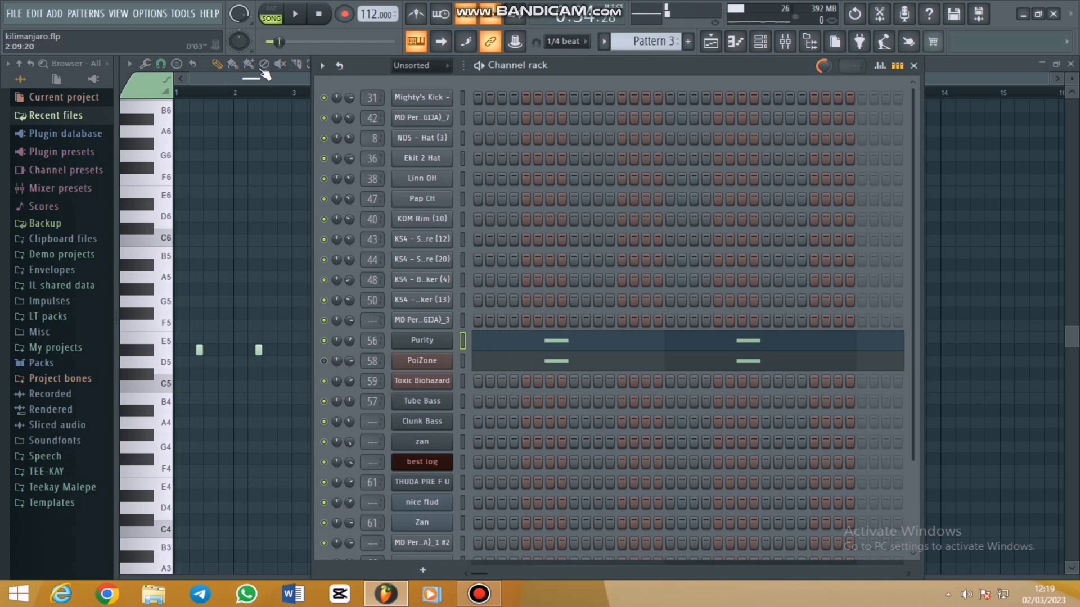
# Play Pattern 3 in pattern mode and open the Purity channel's notes in the piano roll.
pyautogui.press('space')
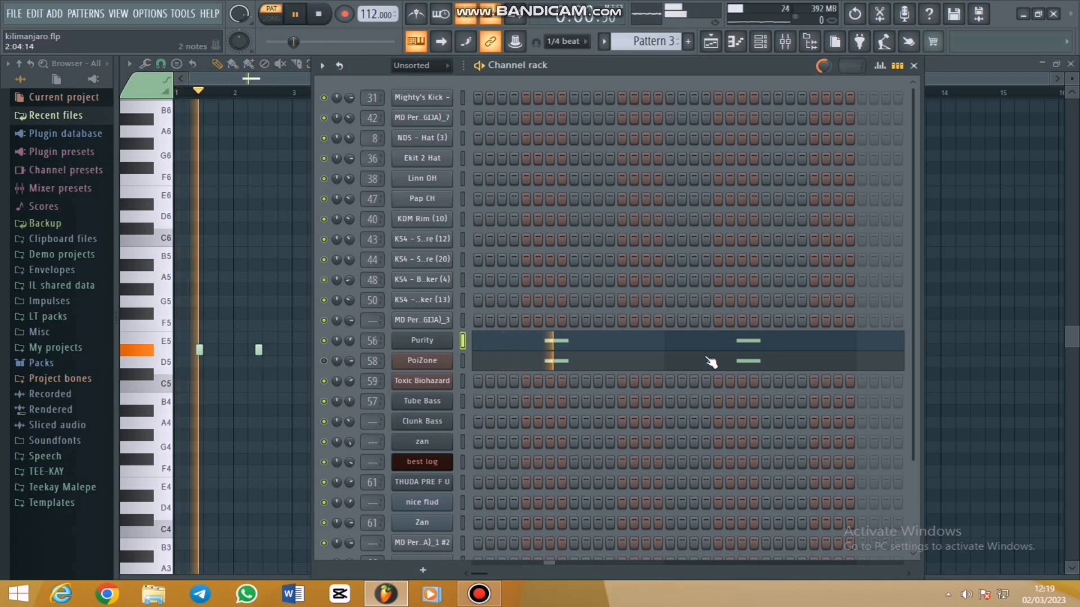
pyautogui.click(606, 343)
pyautogui.click(607, 343)
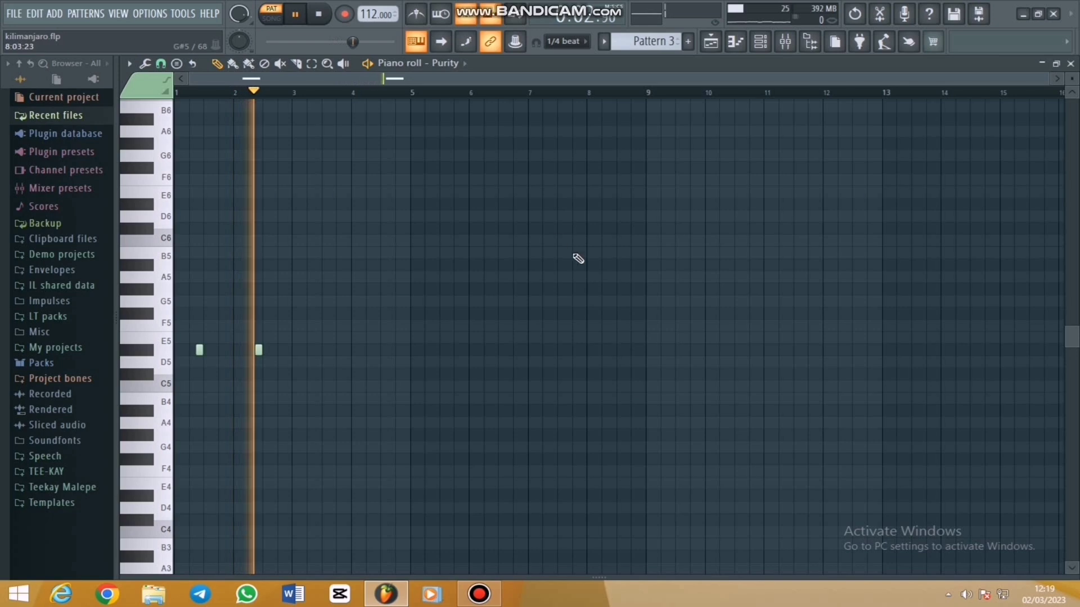
# Inspect the Purity channel's plugin patches from the channel rack, close the plugin and stop playback.
pyautogui.click(758, 41)
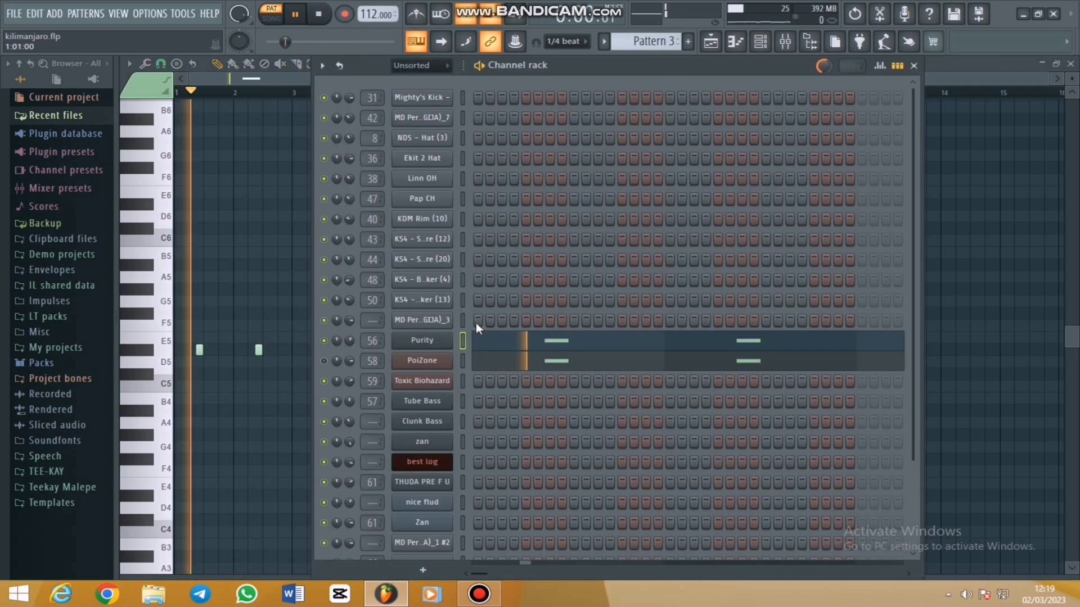
pyautogui.click(396, 346)
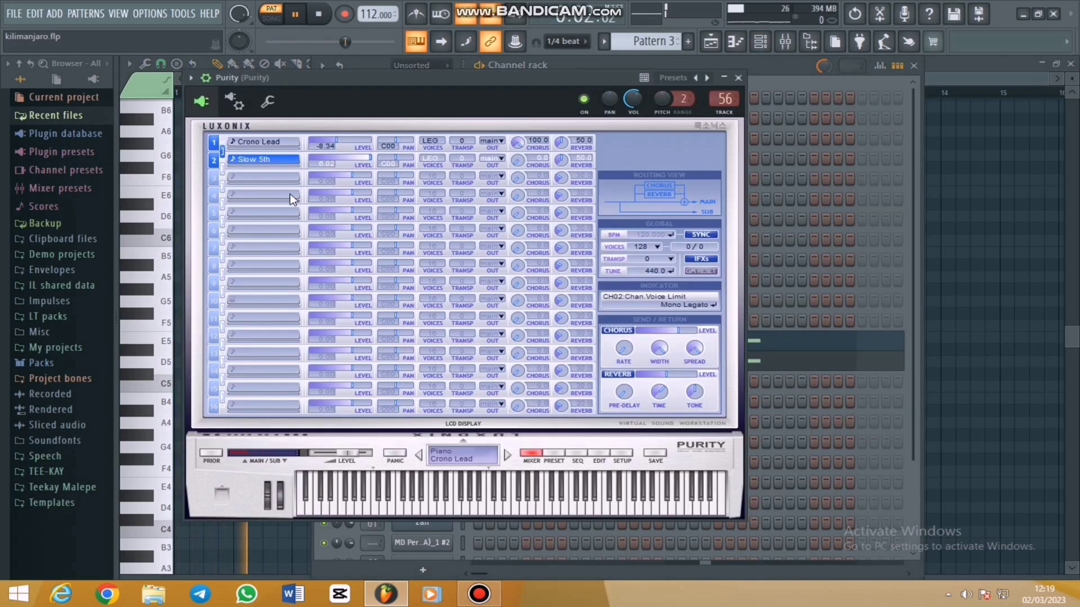
pyautogui.click(738, 78)
pyautogui.press('space')
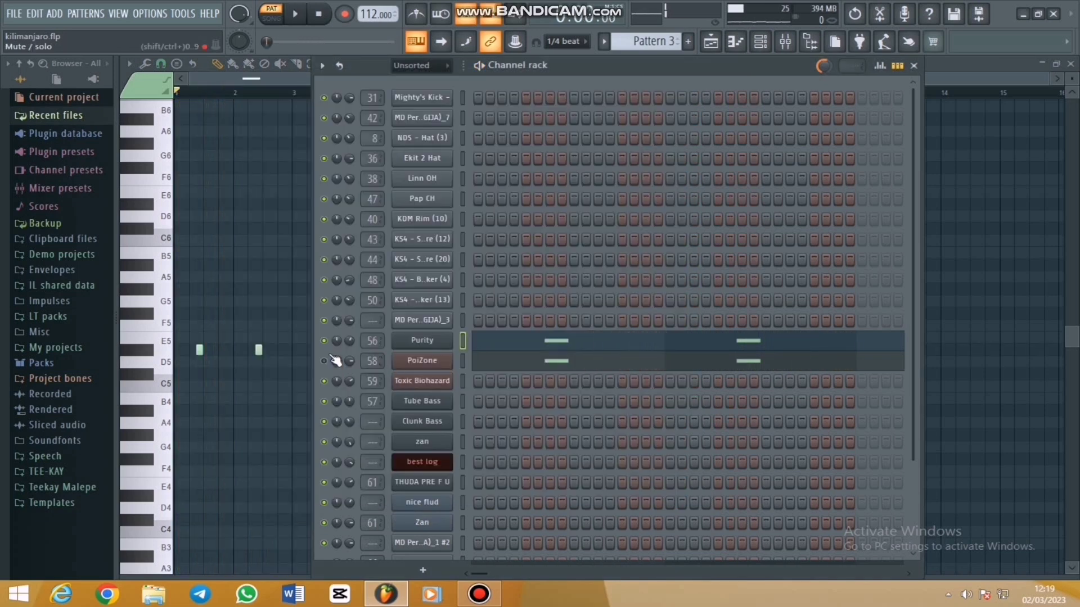
# Play Pattern 3 while inspecting the PoiZone channel's plugin preset, and close the plugin.
pyautogui.press('space')
pyautogui.click(422, 361)
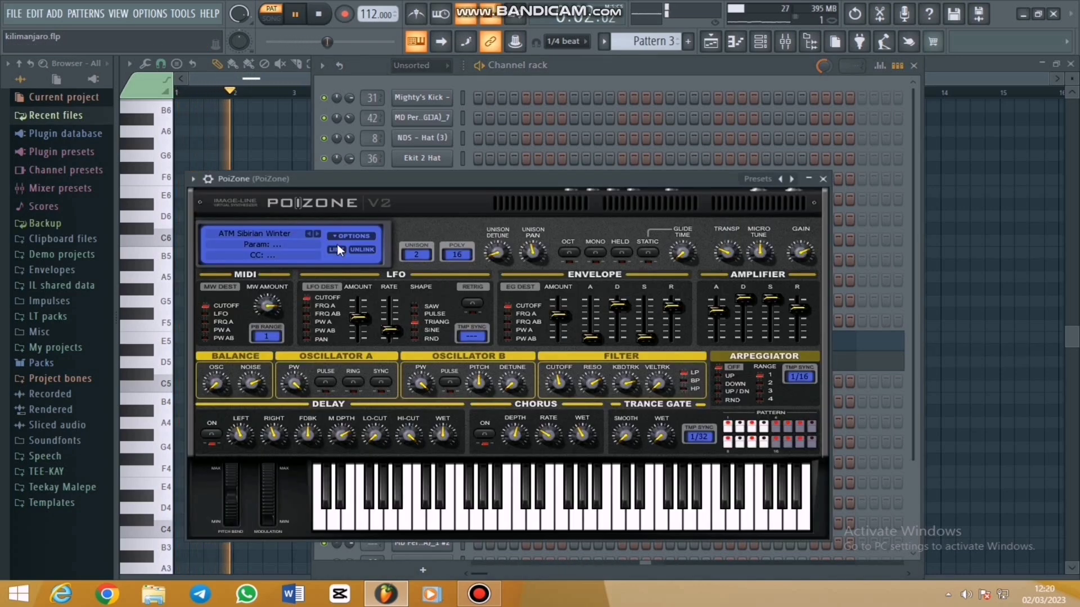
pyautogui.click(823, 179)
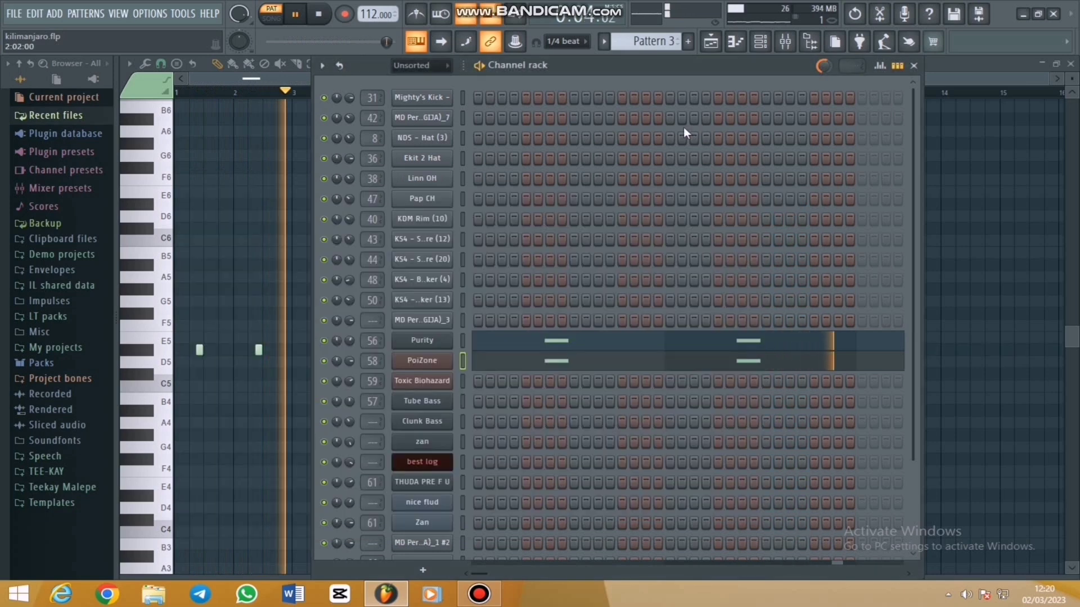
# Open Pattern 2 from Track 5 and show its Tube Bass and Clunk Bass channels in the channel rack.
pyautogui.click(712, 42)
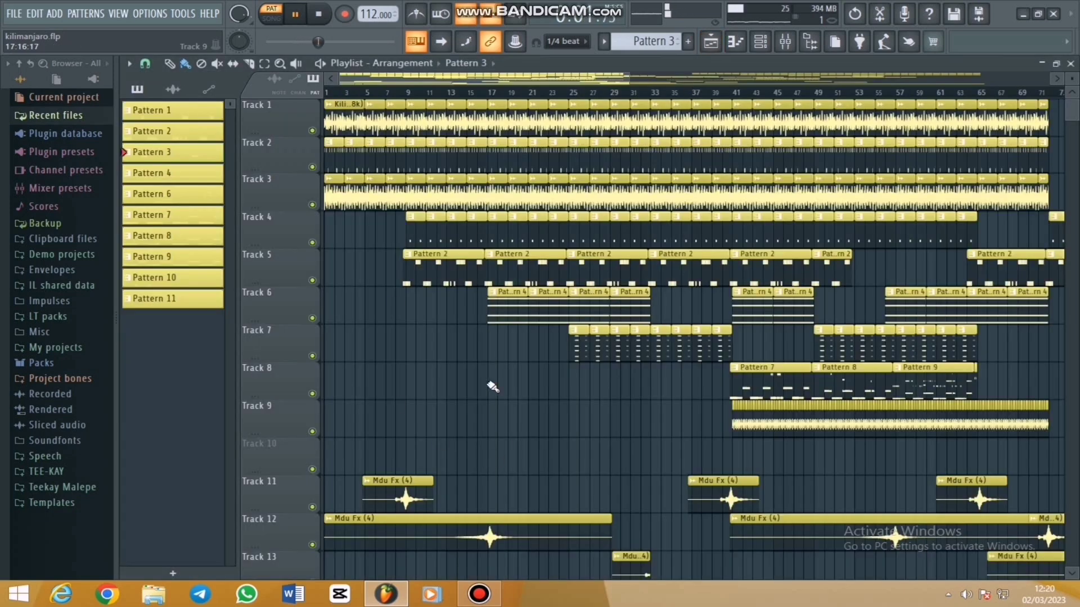
pyautogui.doubleClick(427, 271)
pyautogui.click(735, 43)
pyautogui.scroll(-1, 327, 381)
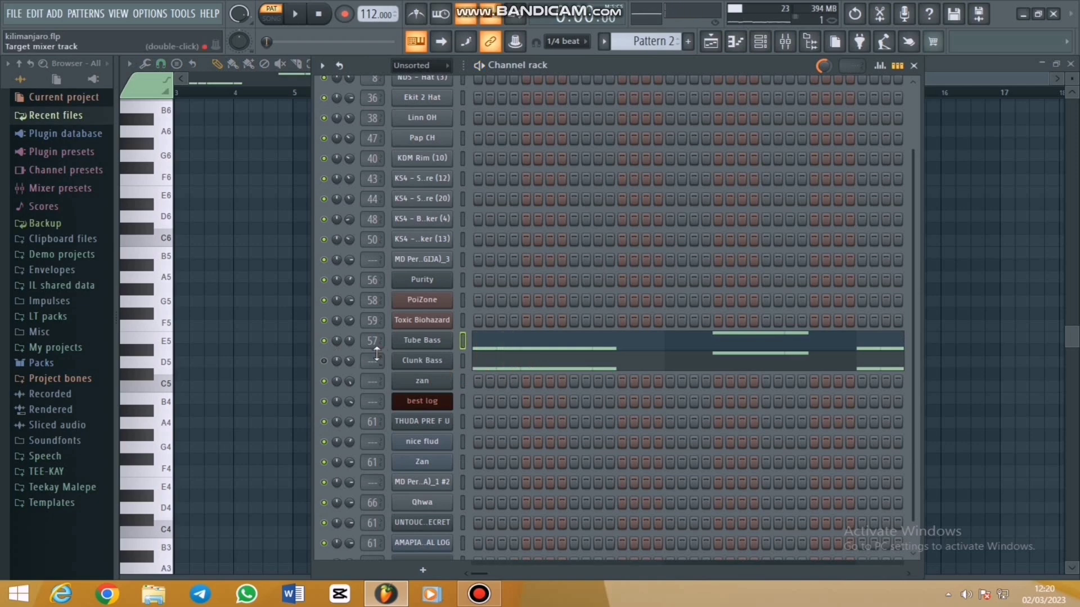
# Open Pattern 4 from Track 6 in the piano roll and play its Toxic Biohazard chord from bar 1.
pyautogui.click(713, 44)
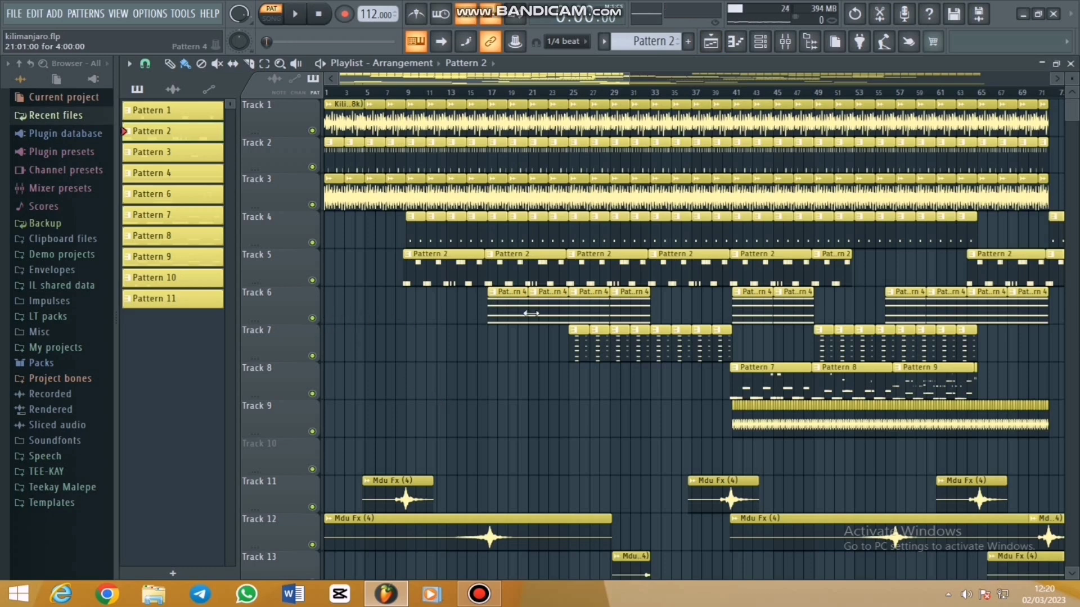
pyautogui.doubleClick(505, 314)
pyautogui.moveTo(566, 79); pyautogui.dragTo(444, 84)
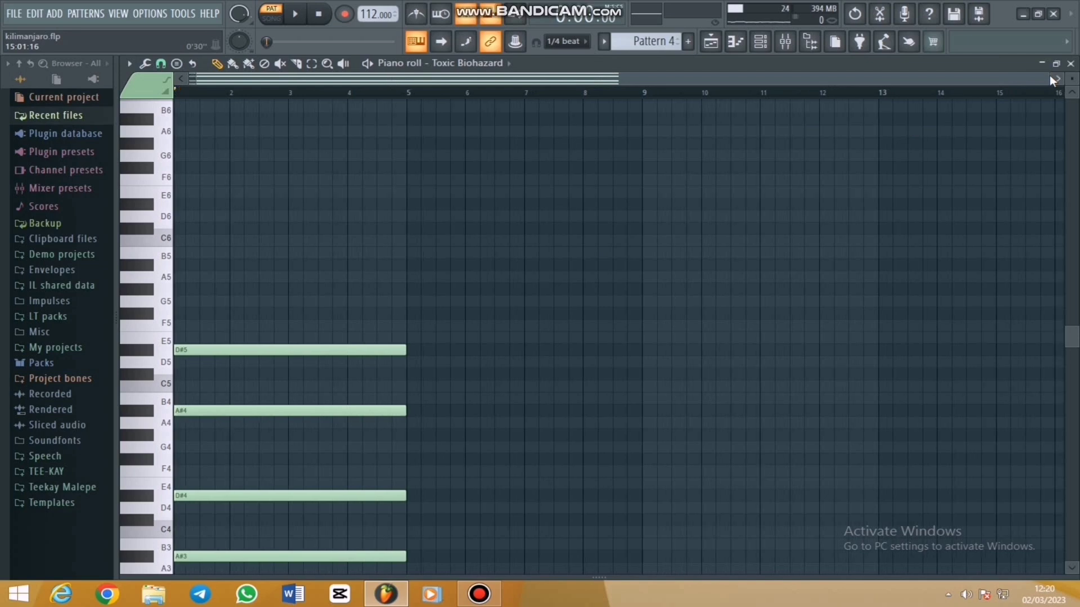
pyautogui.moveTo(1049, 76); pyautogui.dragTo(710, 57)
pyautogui.press('space')
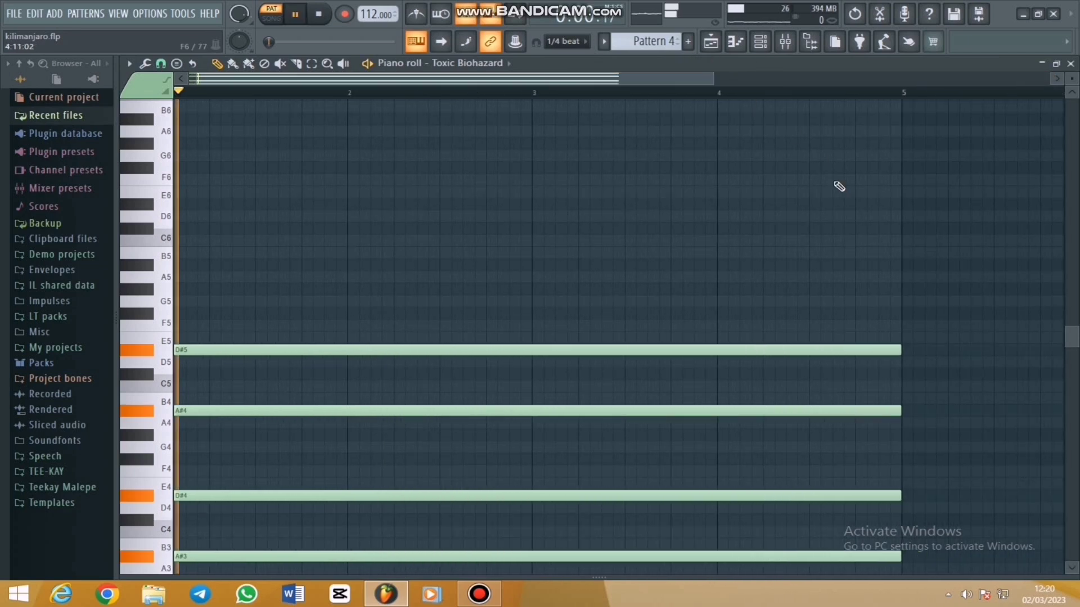
pyautogui.scroll(-3, 839, 183)
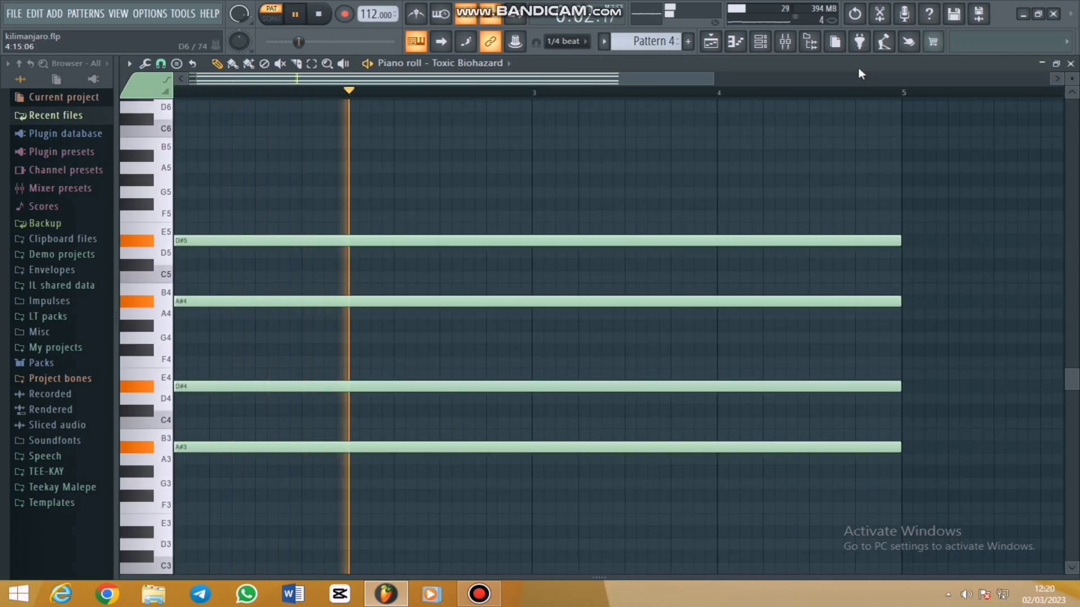
# Inspect the Toxic Biohazard channel's plugin program from the channel rack and close the plugin.
pyautogui.click(771, 43)
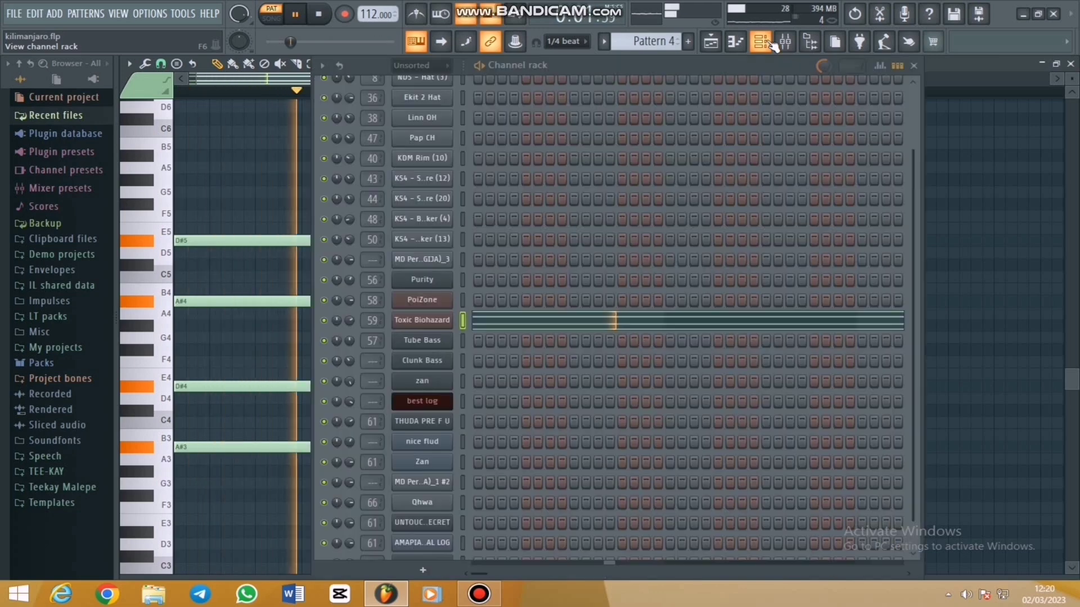
pyautogui.click(436, 320)
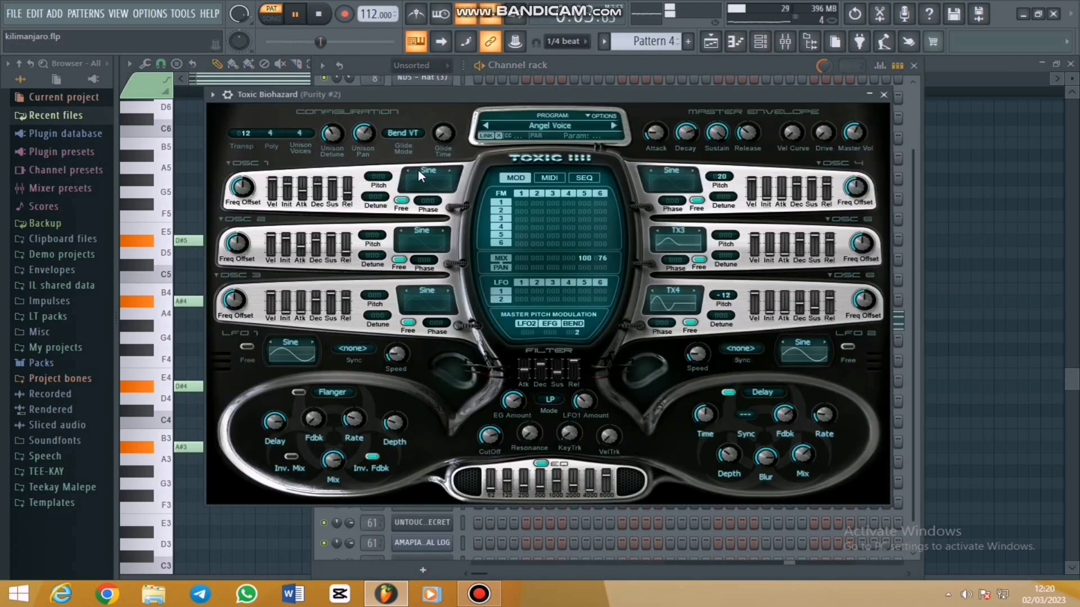
pyautogui.click(884, 95)
# Open Pattern 2 from Track 5 and bring up the Clunk Bass channel's notes in the piano roll.
pyautogui.click(715, 42)
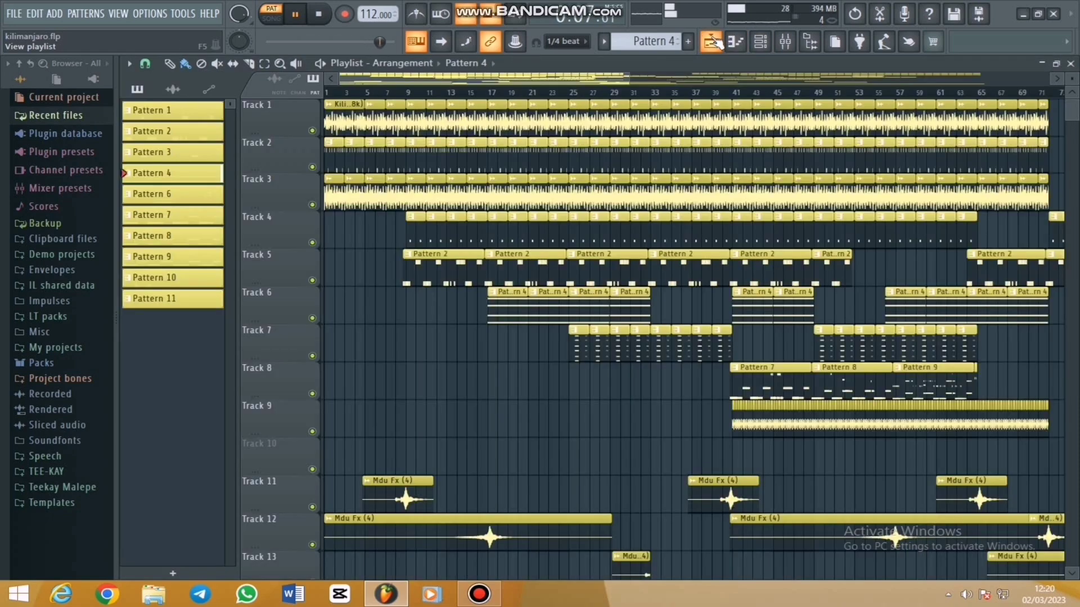
pyautogui.doubleClick(458, 259)
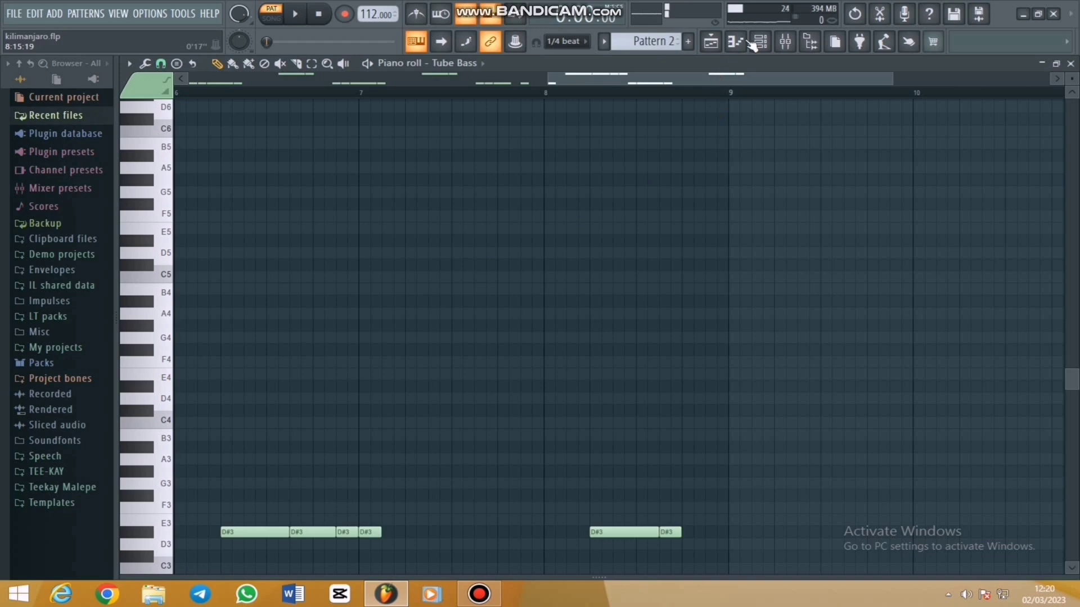
pyautogui.click(771, 42)
pyautogui.click(460, 361)
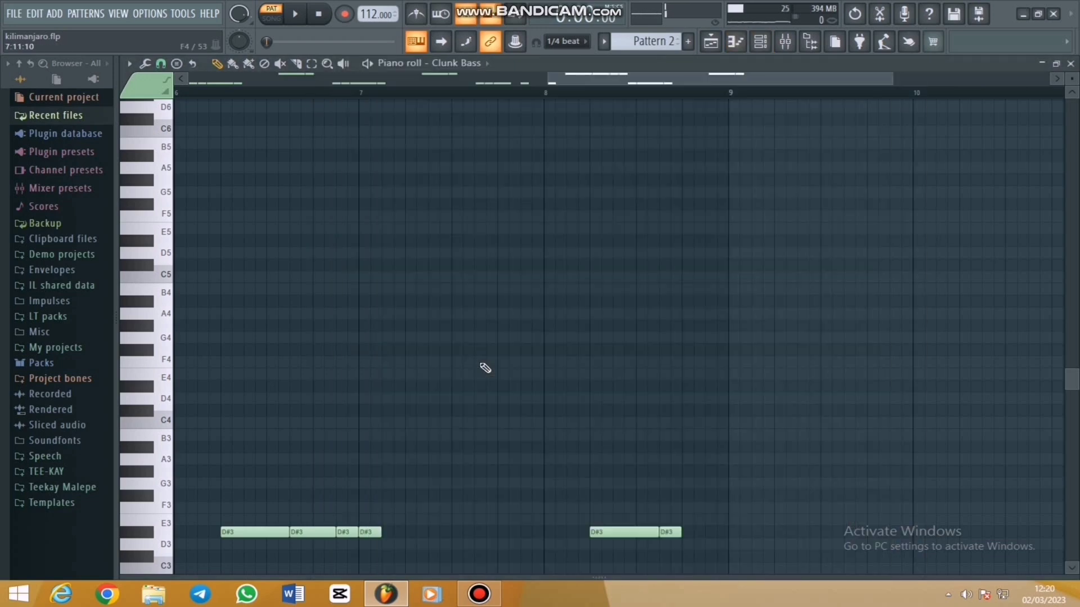
# Play Pattern 2 with the whole Clunk Bass line in view from bar 1, and stop playback.
pyautogui.scroll(-3, 487, 332)
pyautogui.press('space')
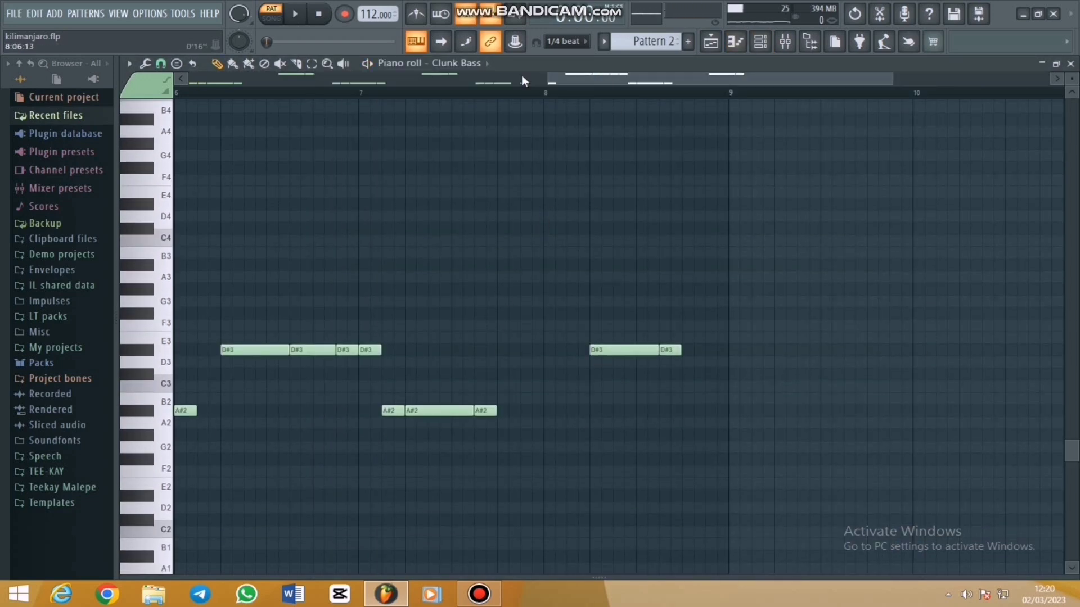
pyautogui.moveTo(543, 81); pyautogui.dragTo(189, 82)
pyautogui.press('space')
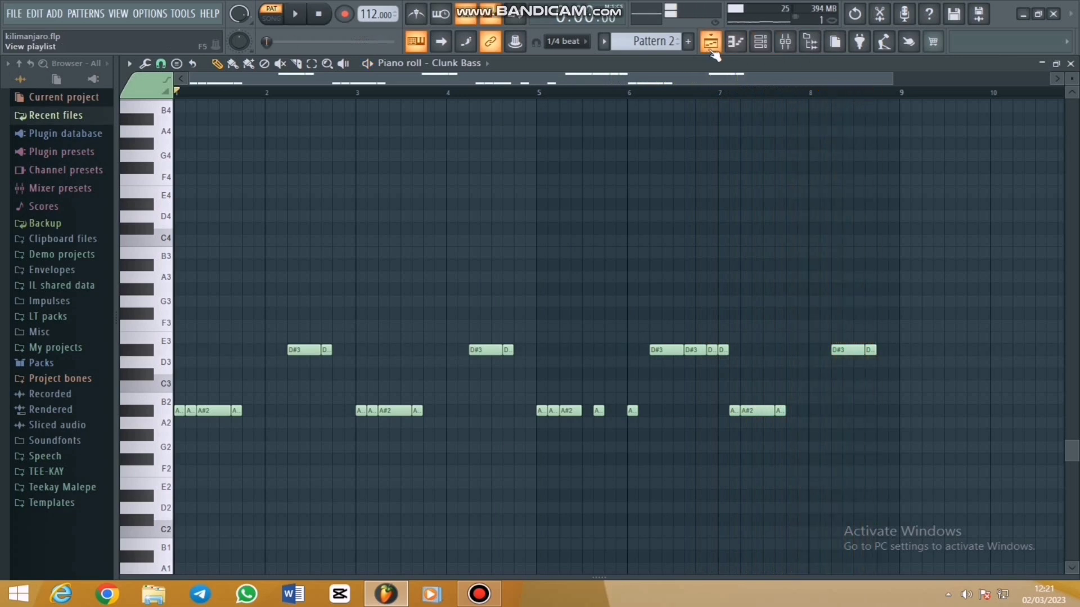
pyautogui.press('space')
# Open Pattern 6 from Track 7 and play its GMS chord stabs in the piano roll.
pyautogui.press('F5')
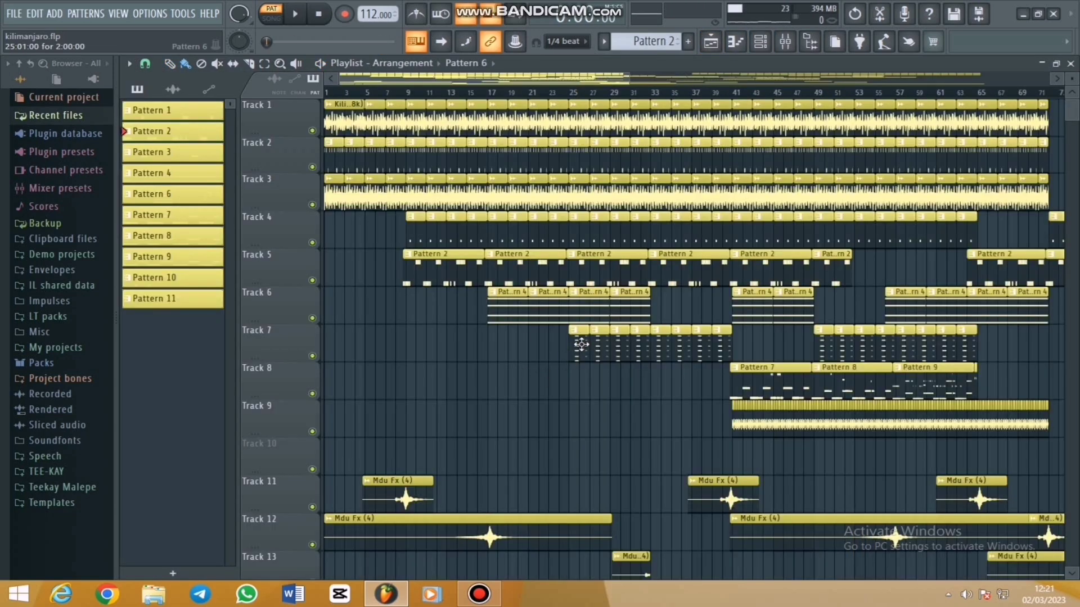
pyautogui.doubleClick(581, 344)
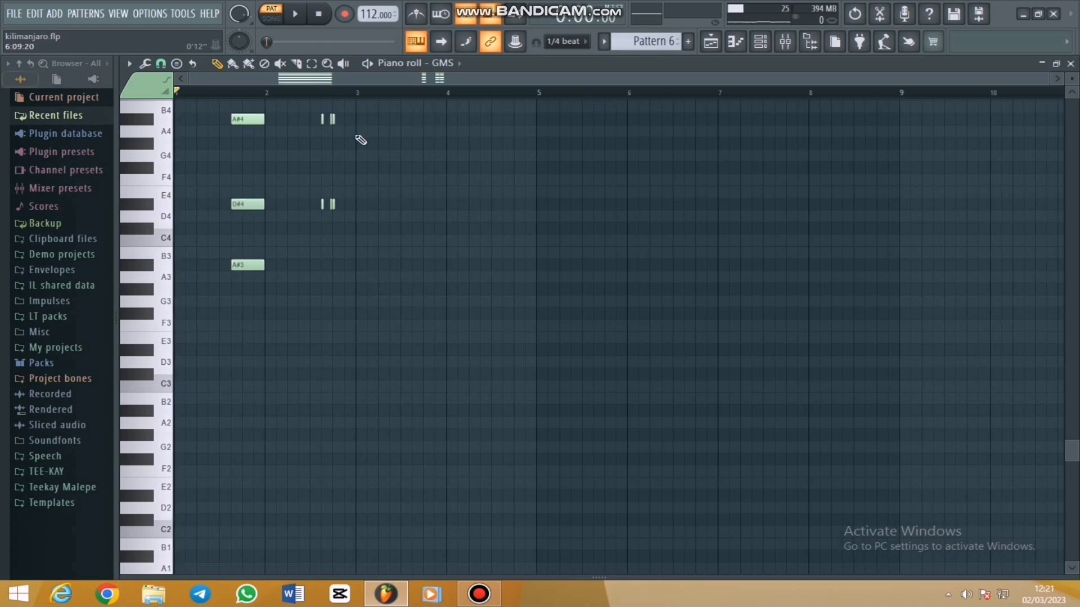
pyautogui.press('space')
pyautogui.moveTo(1049, 80); pyautogui.dragTo(669, 79)
pyautogui.scroll(5, 701, 270)
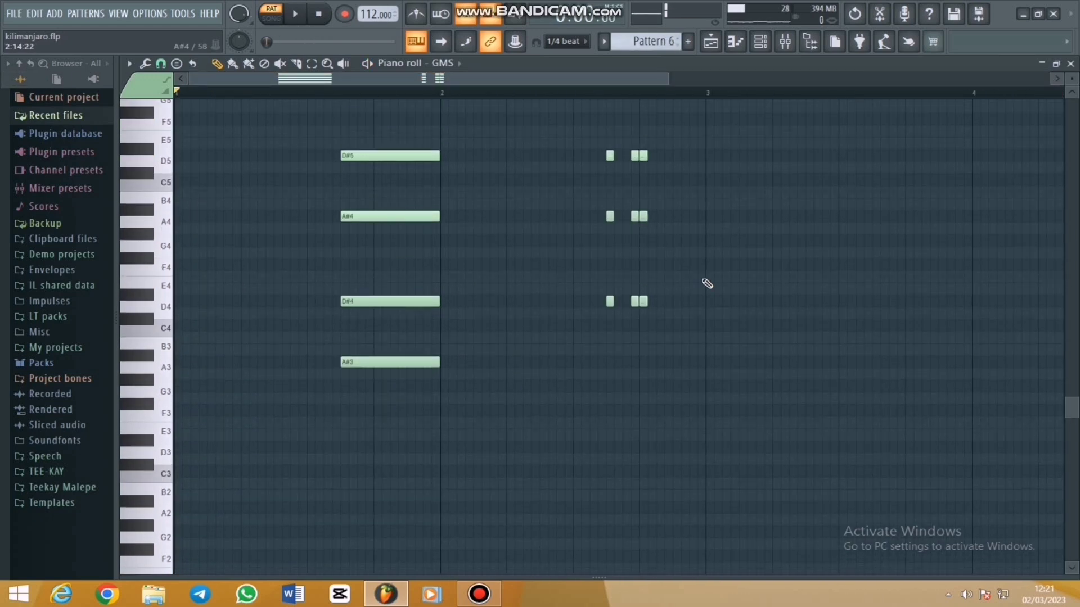
pyautogui.press('space')
pyautogui.scroll(3, 753, 295)
pyautogui.scroll(-3, 752, 294)
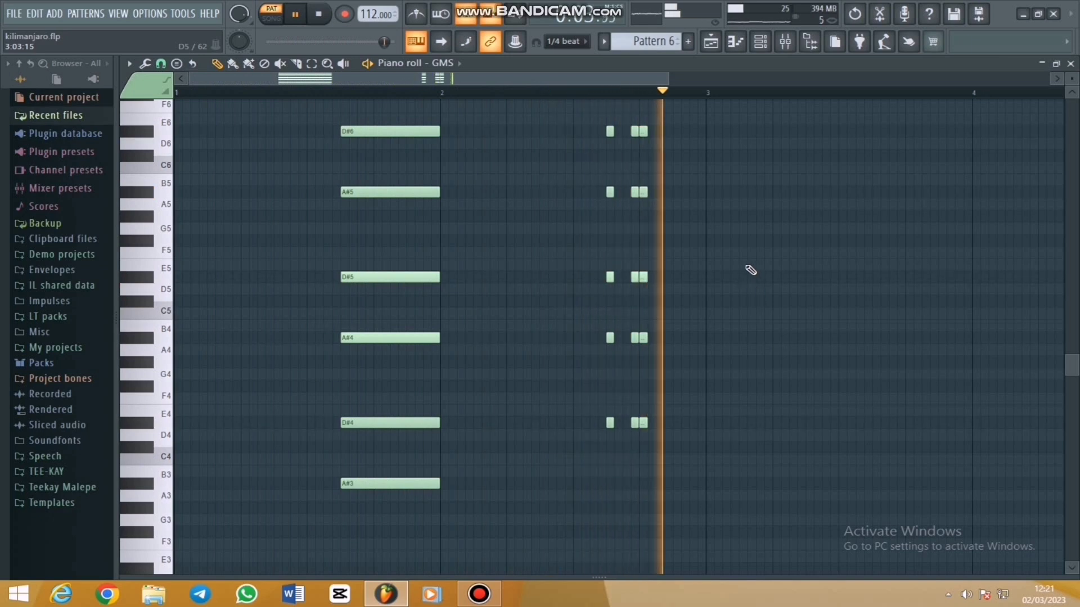
# Inspect the GMS channel's plugin bank and program from the channel rack, and close the plugin.
pyautogui.click(759, 50)
pyautogui.scroll(-5, 518, 440)
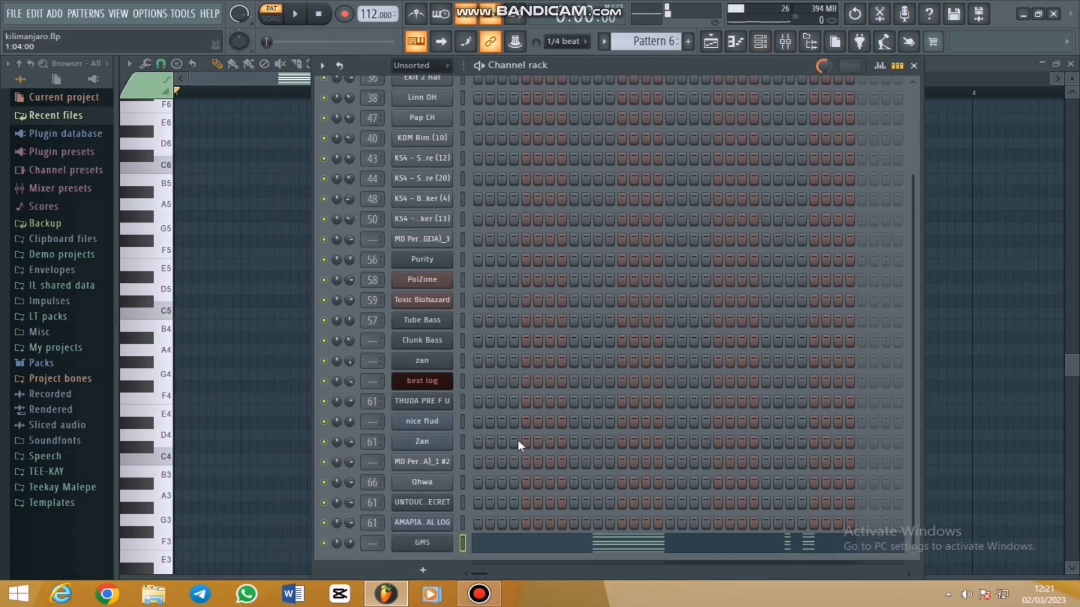
pyautogui.click(419, 538)
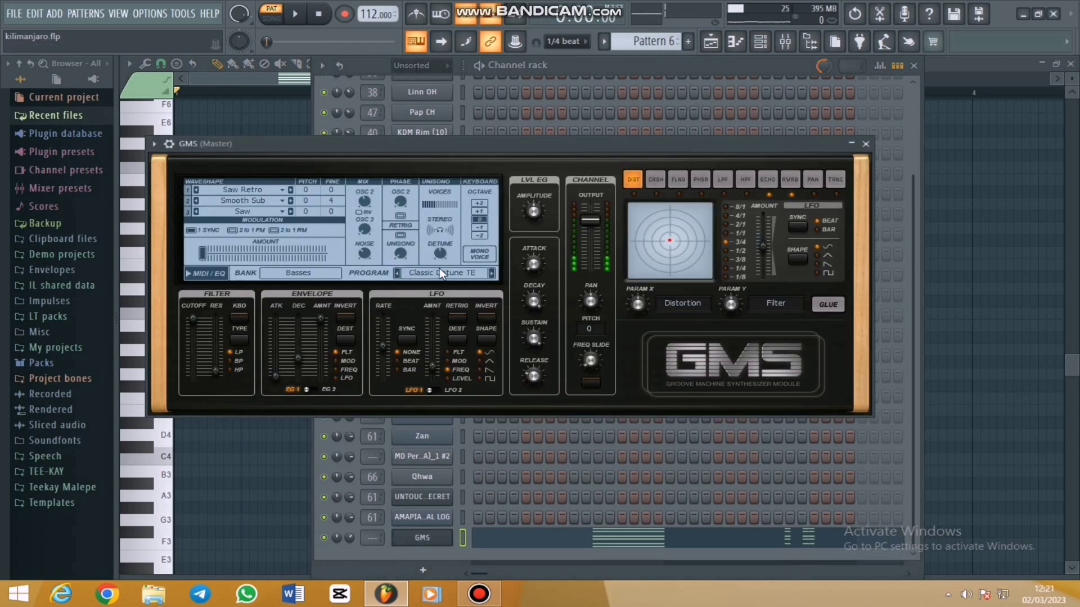
pyautogui.click(865, 145)
# Open Pattern 7 from Track 8 and play it with its layered bass and log channels shown in the channel rack.
pyautogui.click(717, 50)
pyautogui.scroll(-2, 556, 399)
pyautogui.scroll(2, 545, 408)
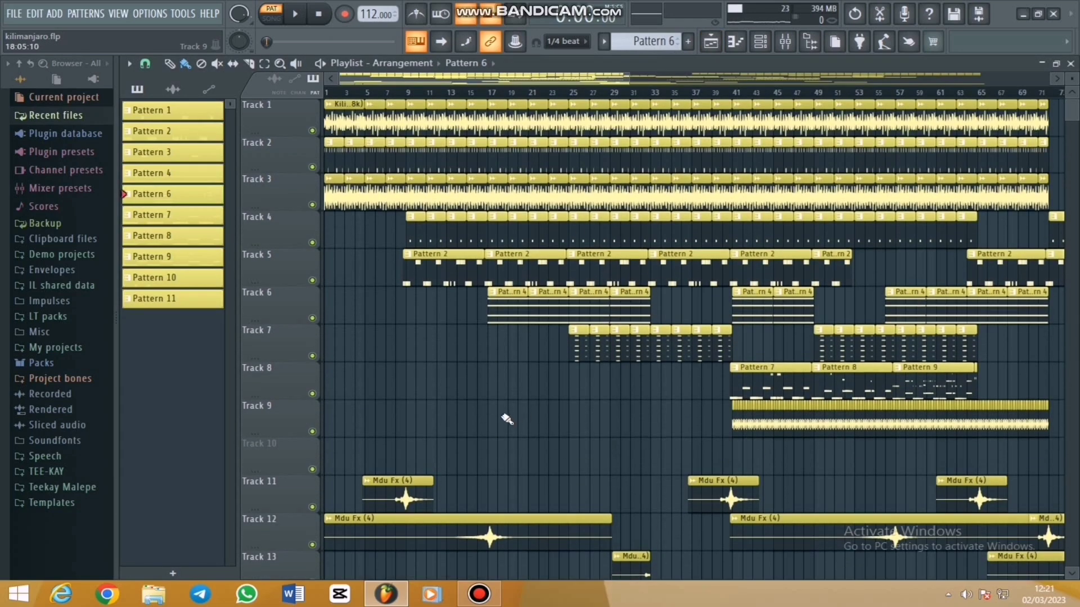
pyautogui.moveTo(516, 78); pyautogui.dragTo(616, 87)
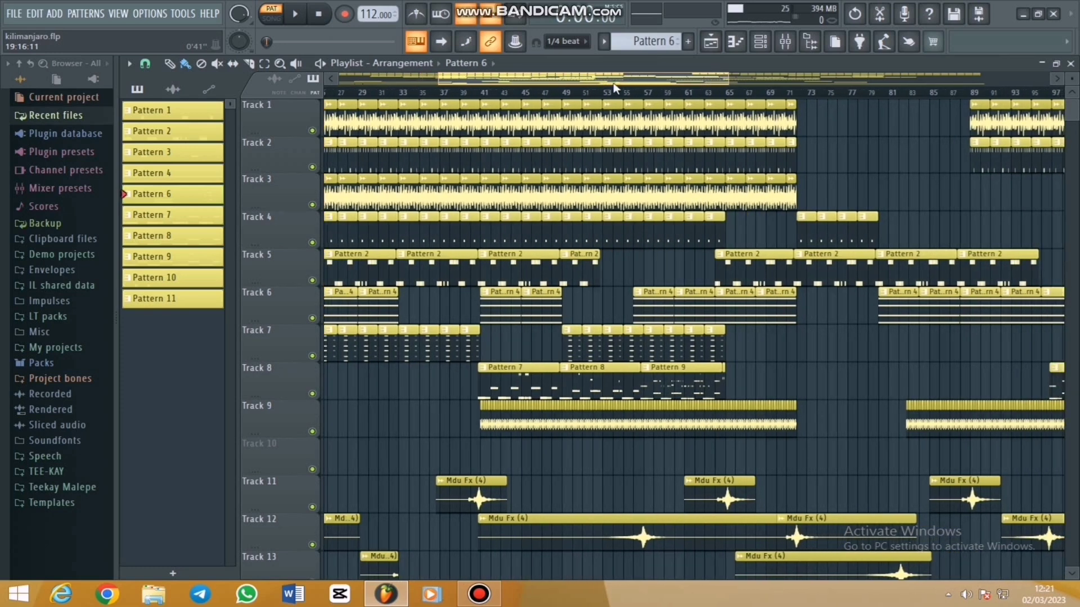
pyautogui.doubleClick(506, 389)
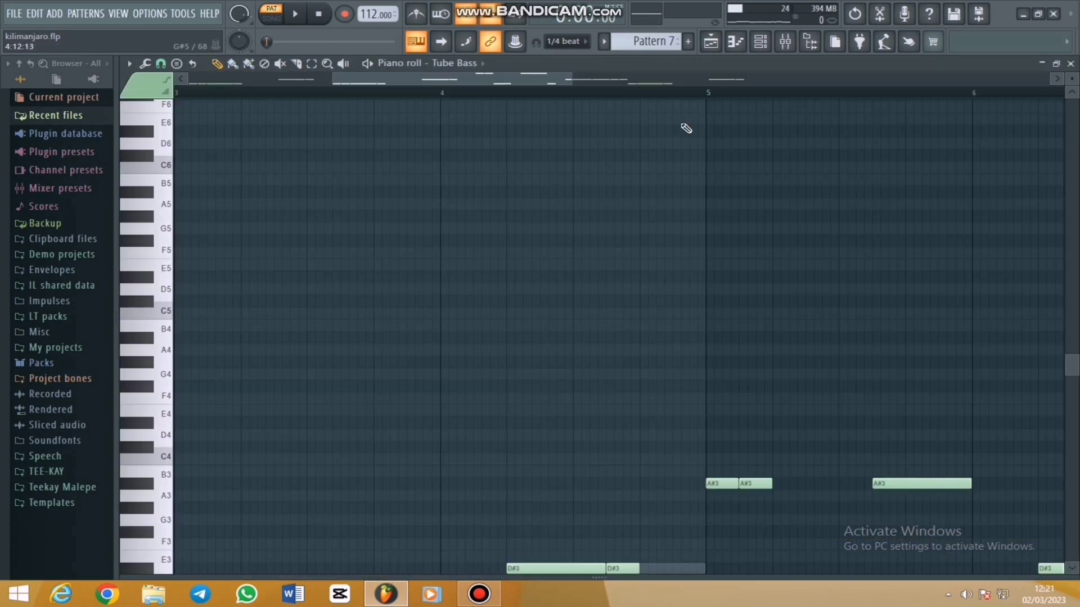
pyautogui.click(761, 47)
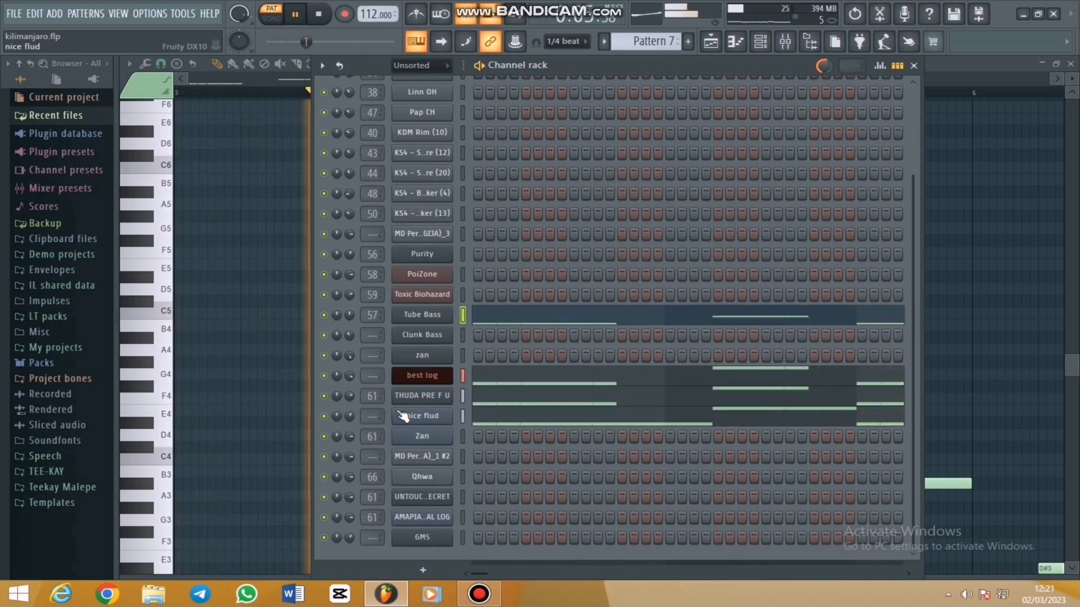
# Open the best log channel's notes in the piano roll and play Pattern 7 with the full line in view.
pyautogui.click(511, 383)
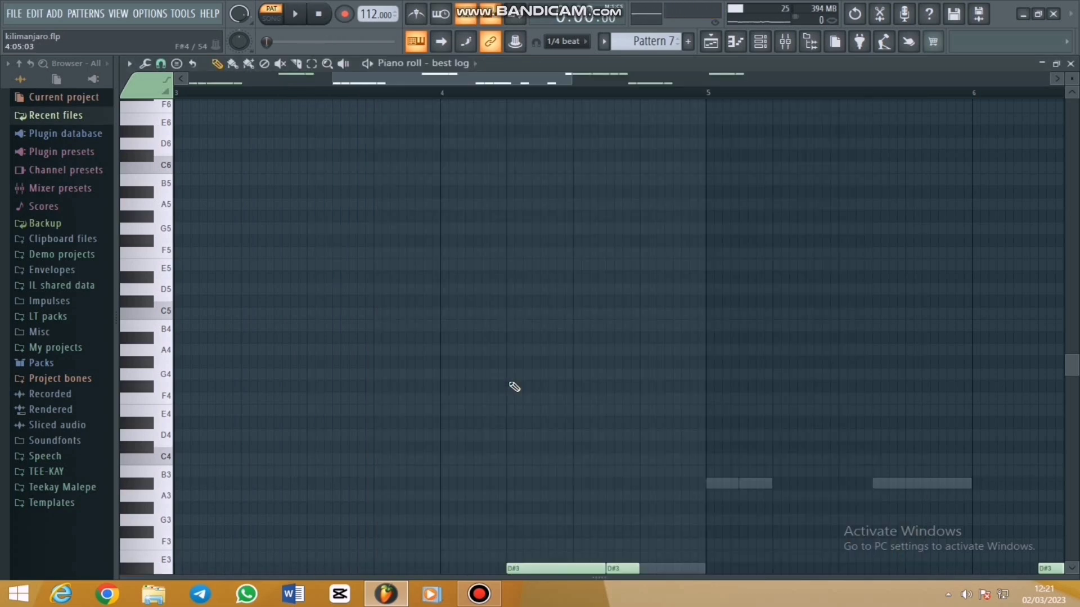
pyautogui.scroll(-5, 514, 387)
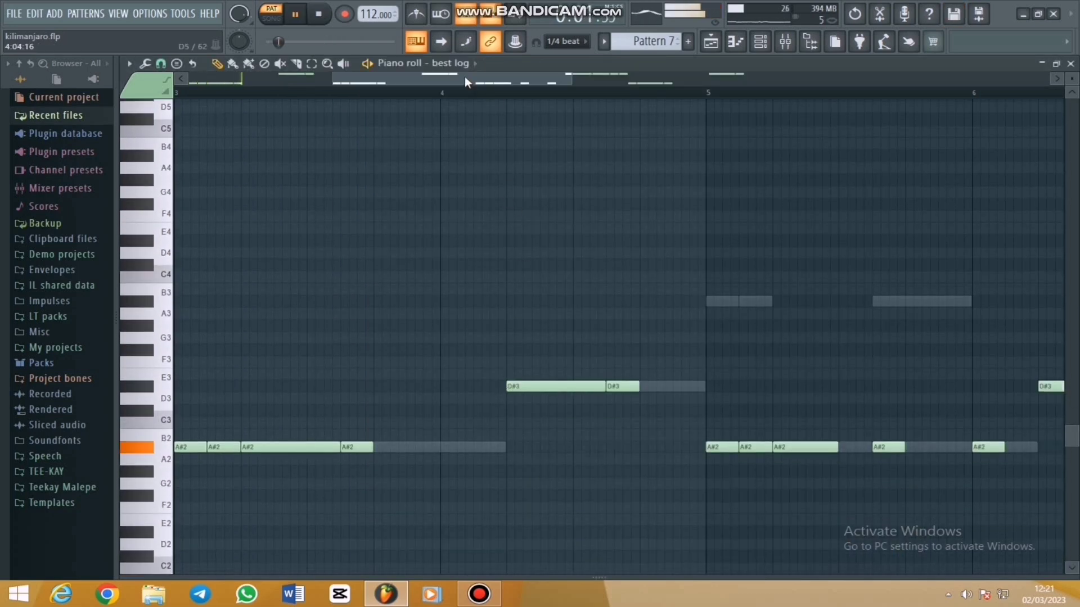
pyautogui.press('space')
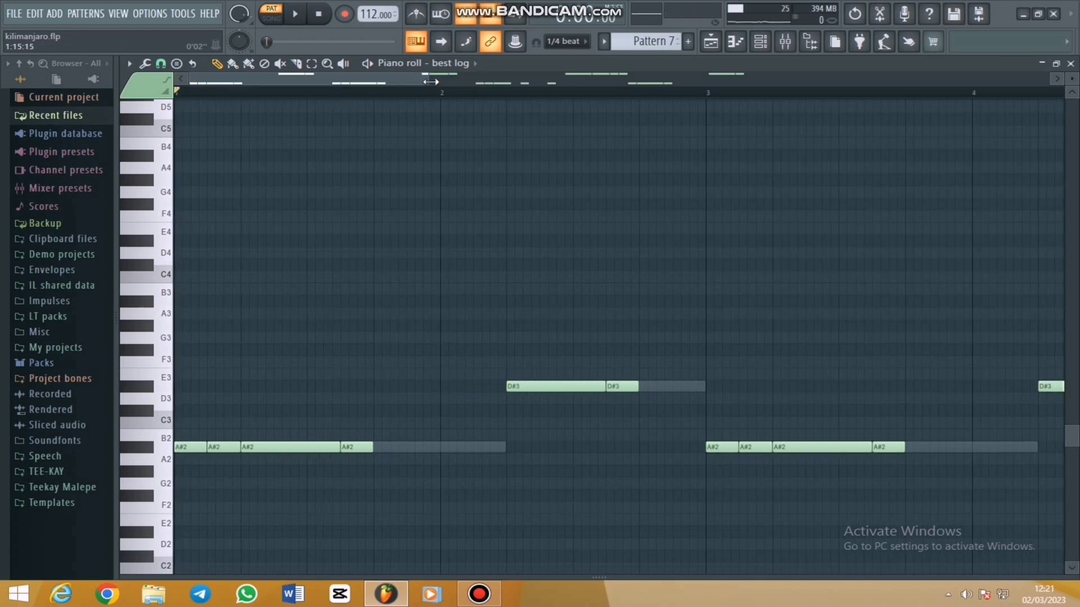
pyautogui.moveTo(431, 82); pyautogui.dragTo(928, 159)
pyautogui.press('space')
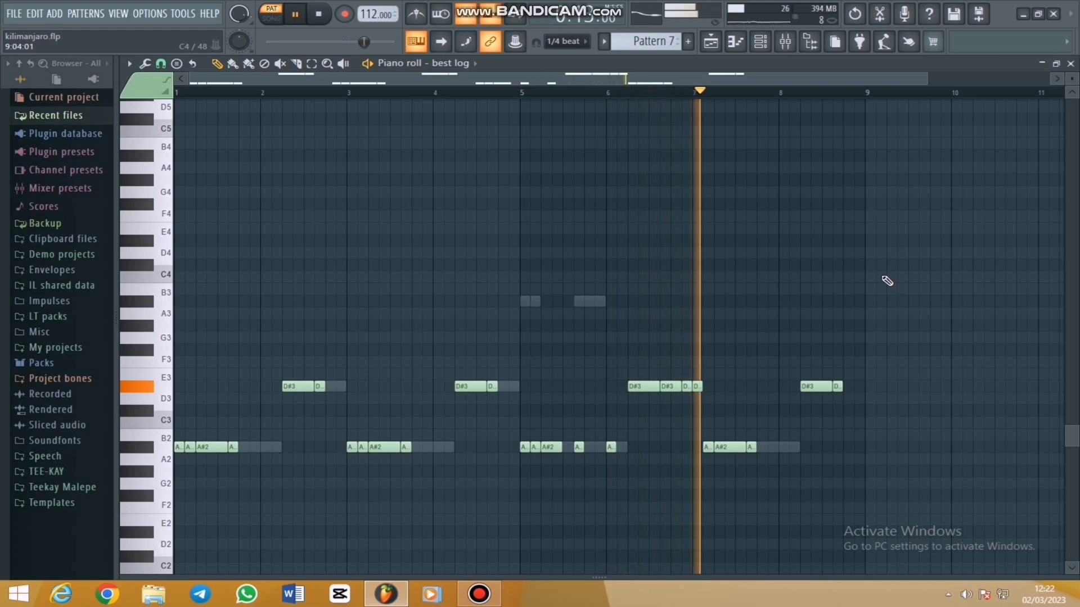
# Open the nice flud channel's notes in the piano roll and play Pattern 7.
pyautogui.scroll(-3, 887, 281)
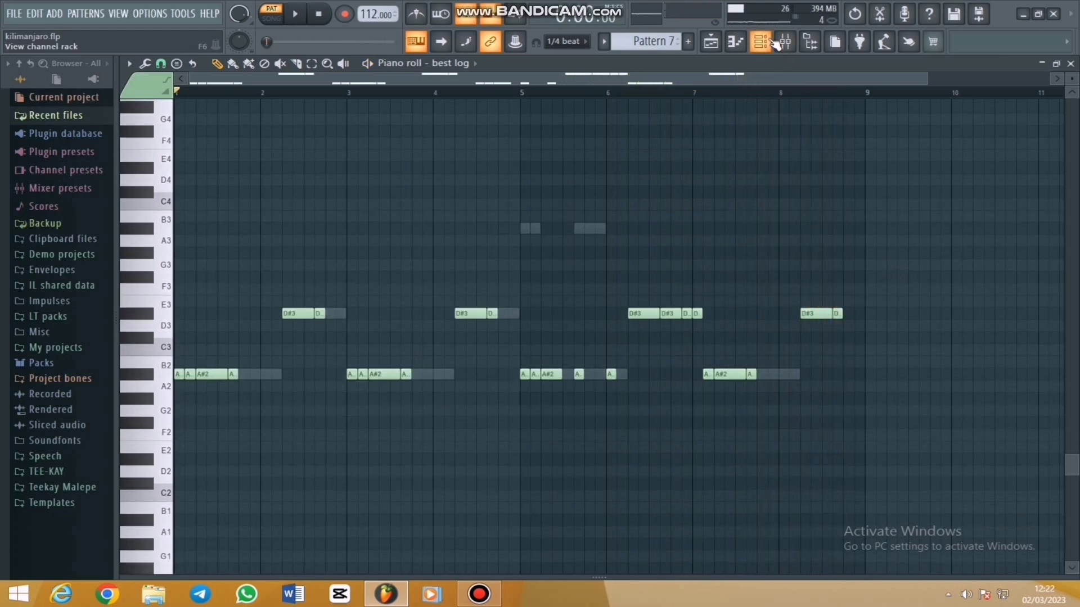
pyautogui.click(776, 45)
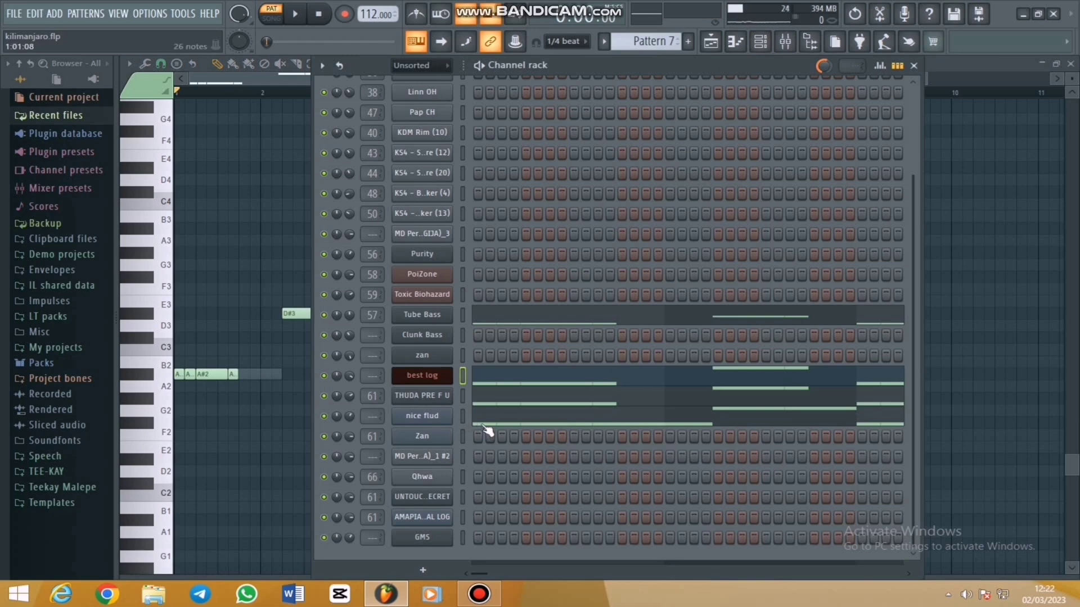
pyautogui.click(494, 423)
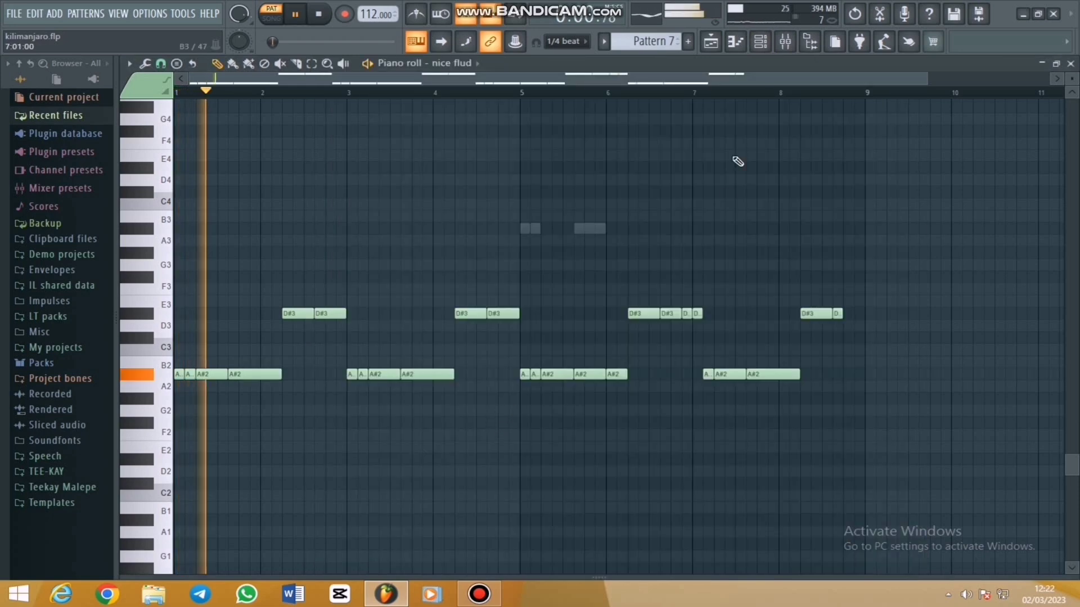
# Open Pattern 8 from Track 8 in the piano roll, play it, and show its layered channels in the channel rack.
pyautogui.click(722, 45)
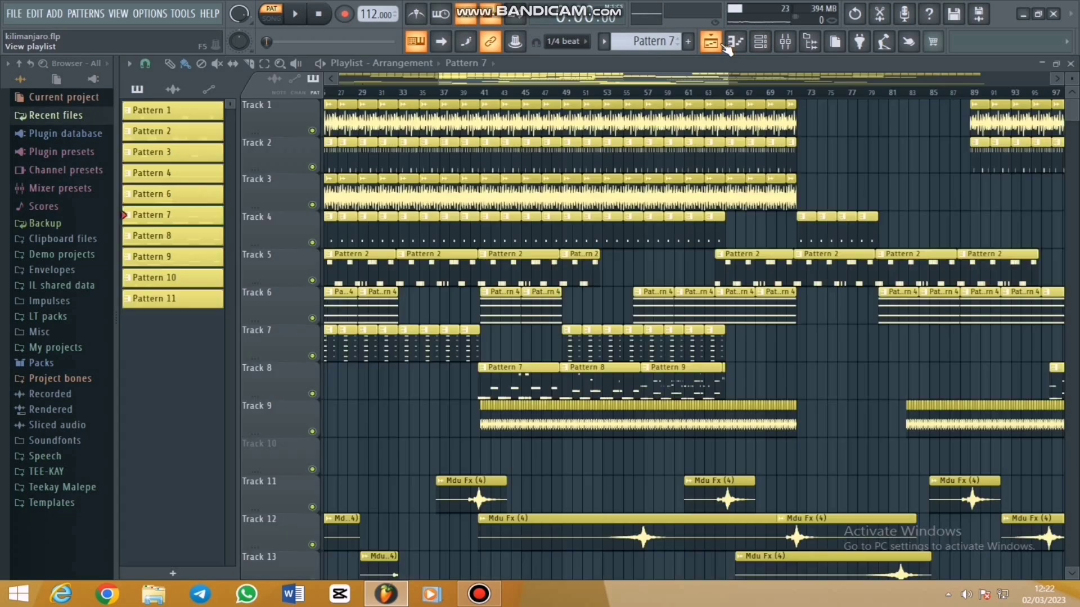
pyautogui.doubleClick(617, 384)
pyautogui.press('space')
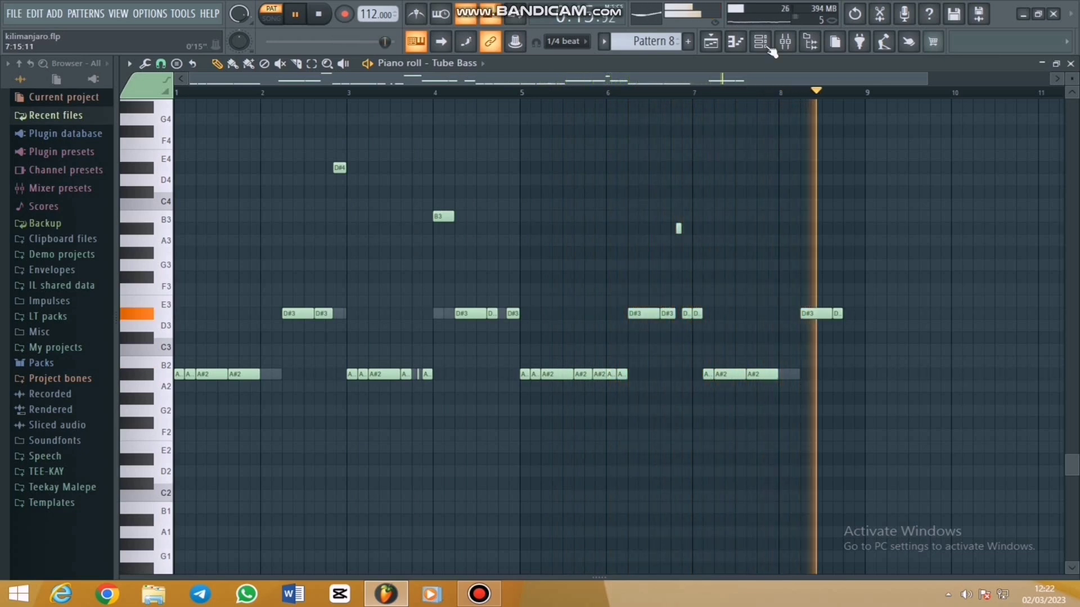
pyautogui.click(760, 42)
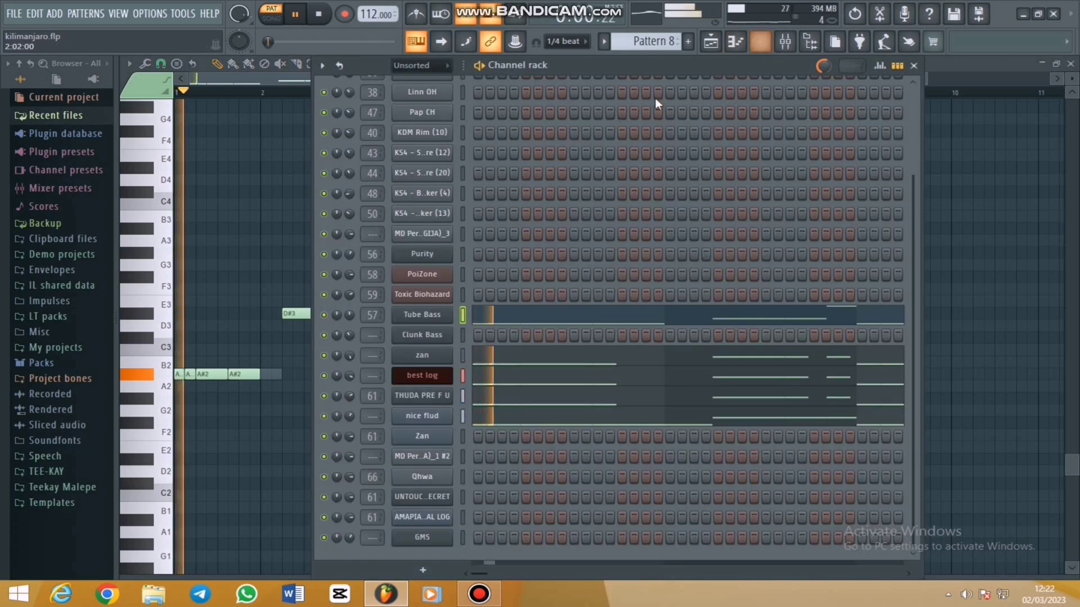
# Open Pattern 9 from Track 8 and play it, switching the piano roll from the Tube Bass notes to the Zan notes.
pyautogui.click(710, 42)
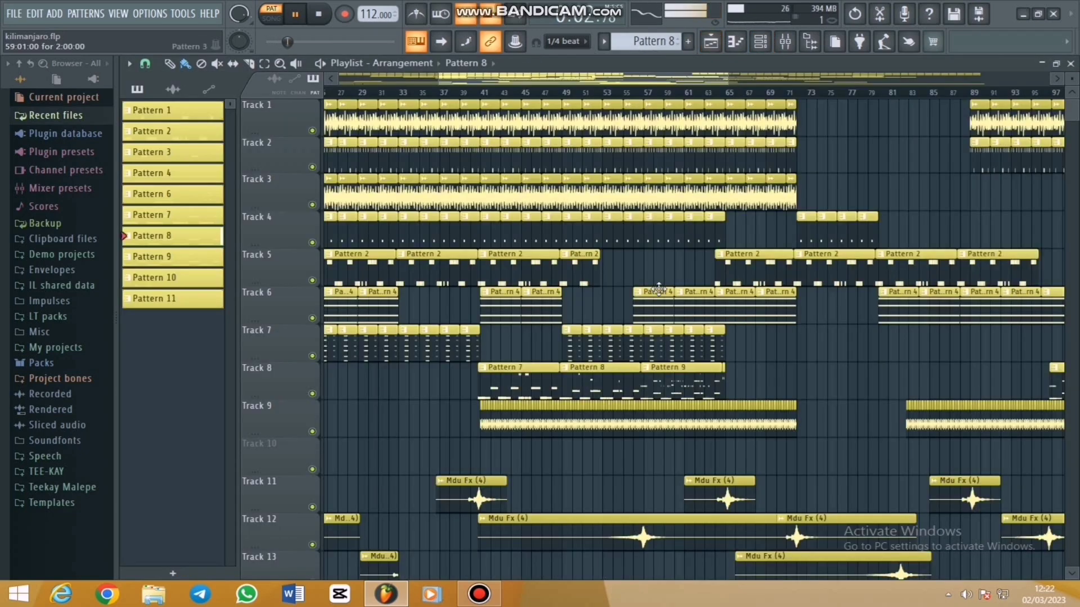
pyautogui.doubleClick(659, 390)
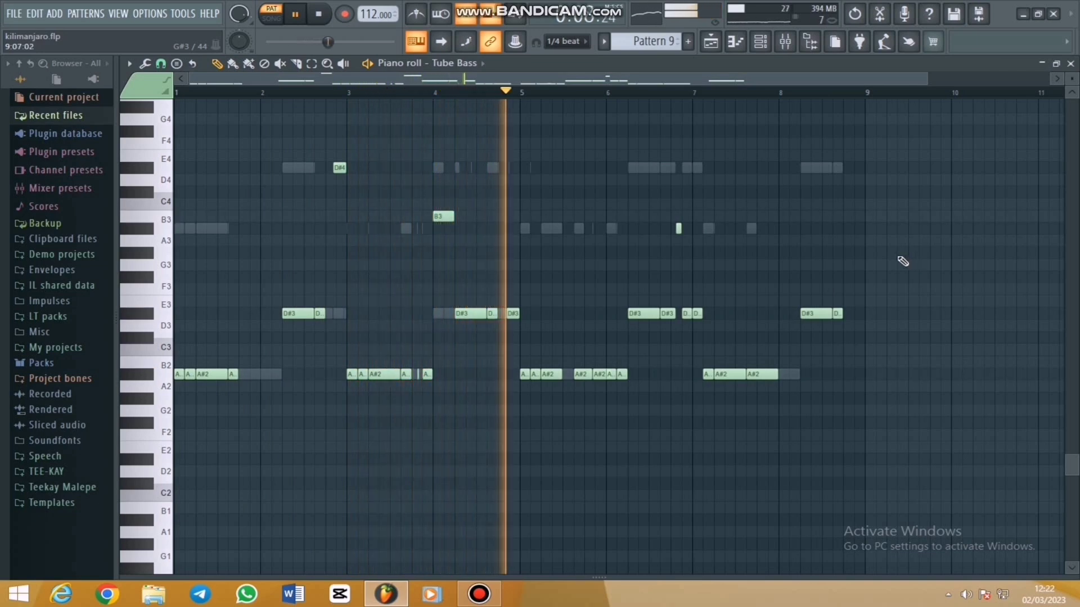
pyautogui.rightClick(532, 167)
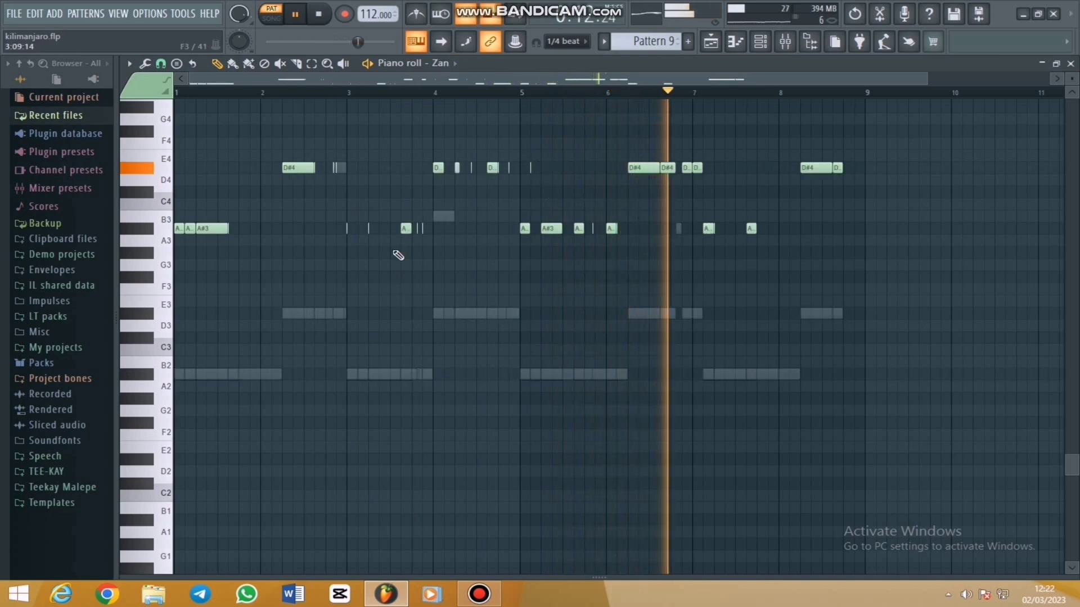
pyautogui.scroll(4, 256, 247)
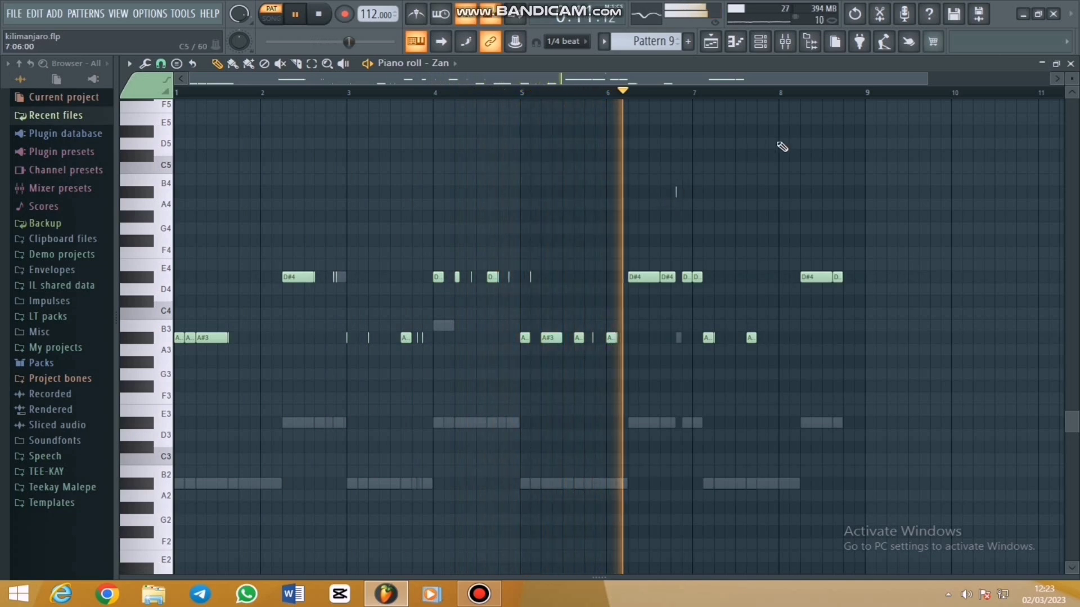
pyautogui.click(791, 44)
# Solo Track 9 in the playlist, play its clips, and examine where they sit across the whole arrangement.
pyautogui.click(717, 46)
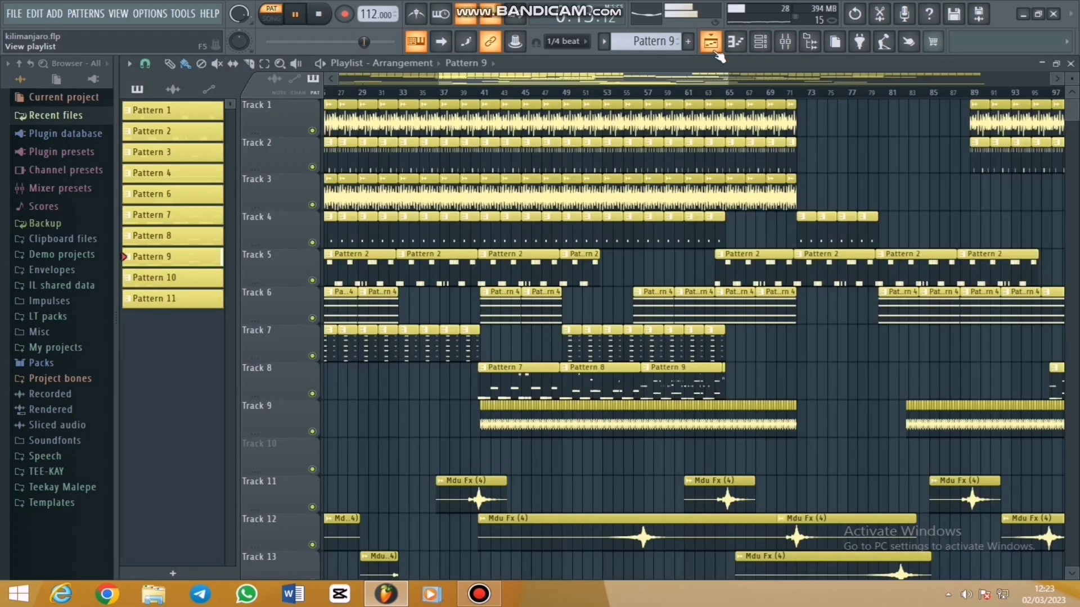
pyautogui.scroll(-3, 794, 370)
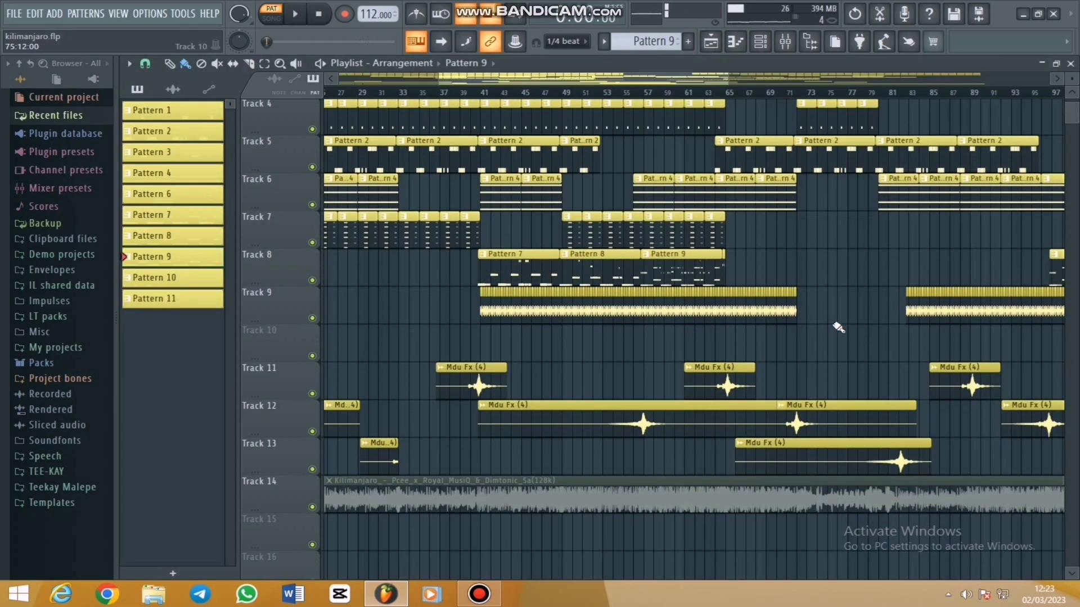
pyautogui.keyDown('ctrl'); pyautogui.click(312, 319); pyautogui.keyUp('ctrl')
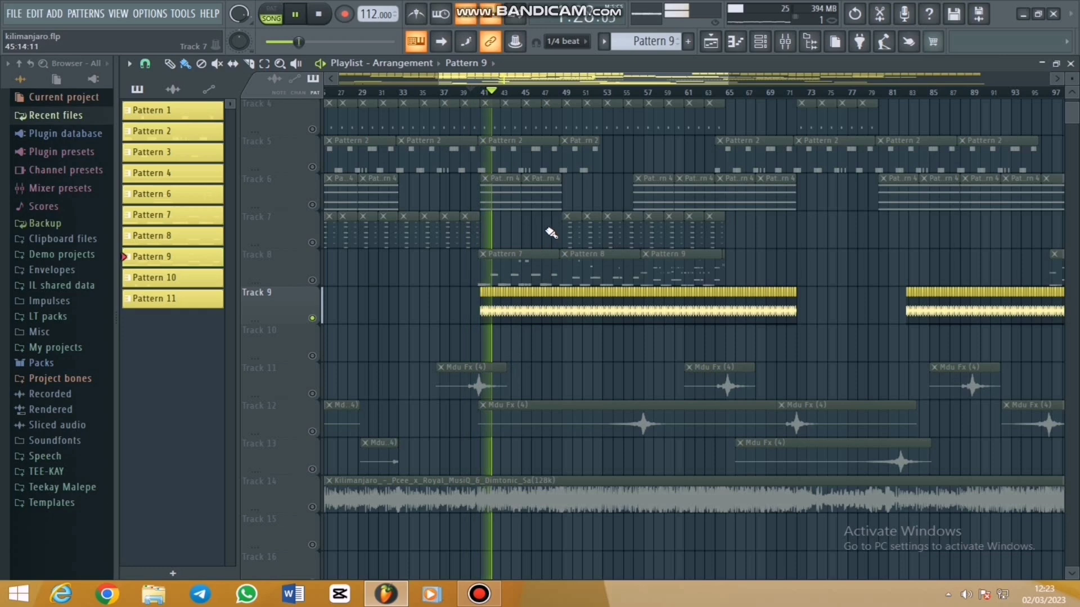
pyautogui.moveTo(726, 76); pyautogui.dragTo(935, 78)
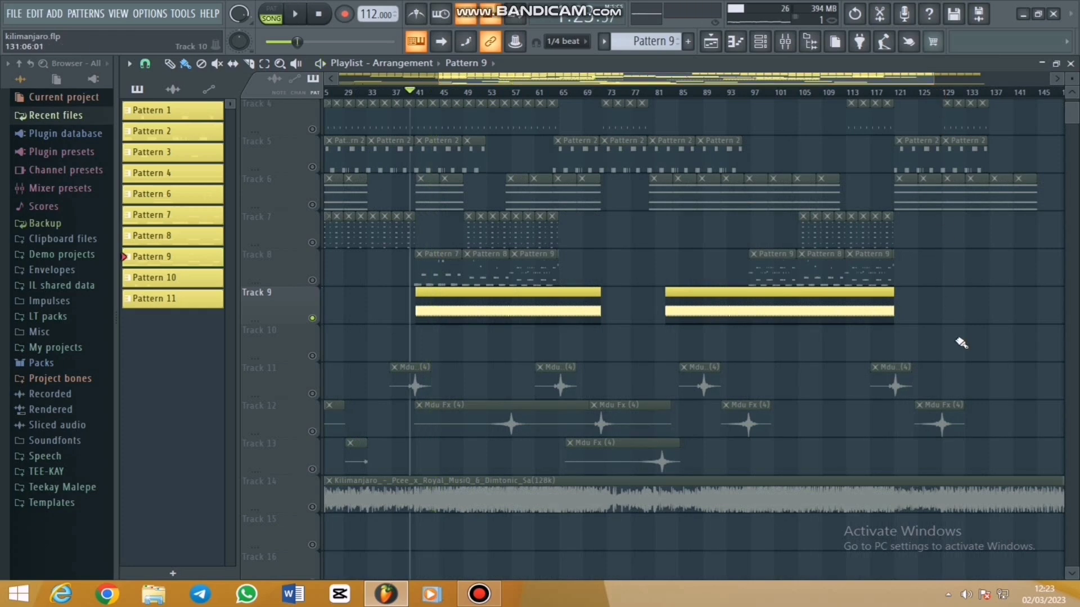
pyautogui.scroll(3, 961, 343)
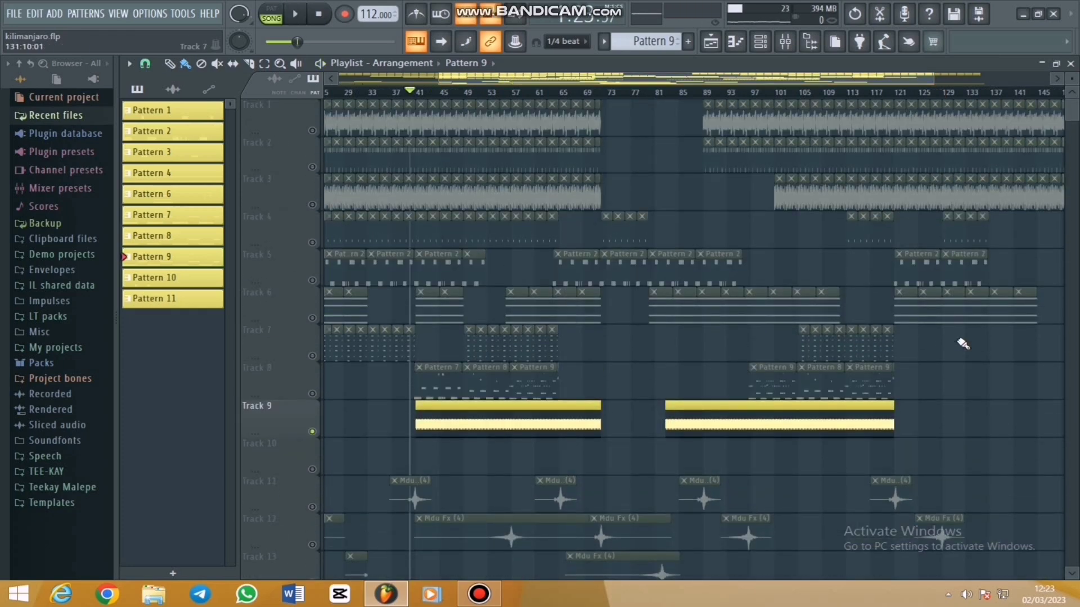
pyautogui.moveTo(936, 79); pyautogui.dragTo(896, 82)
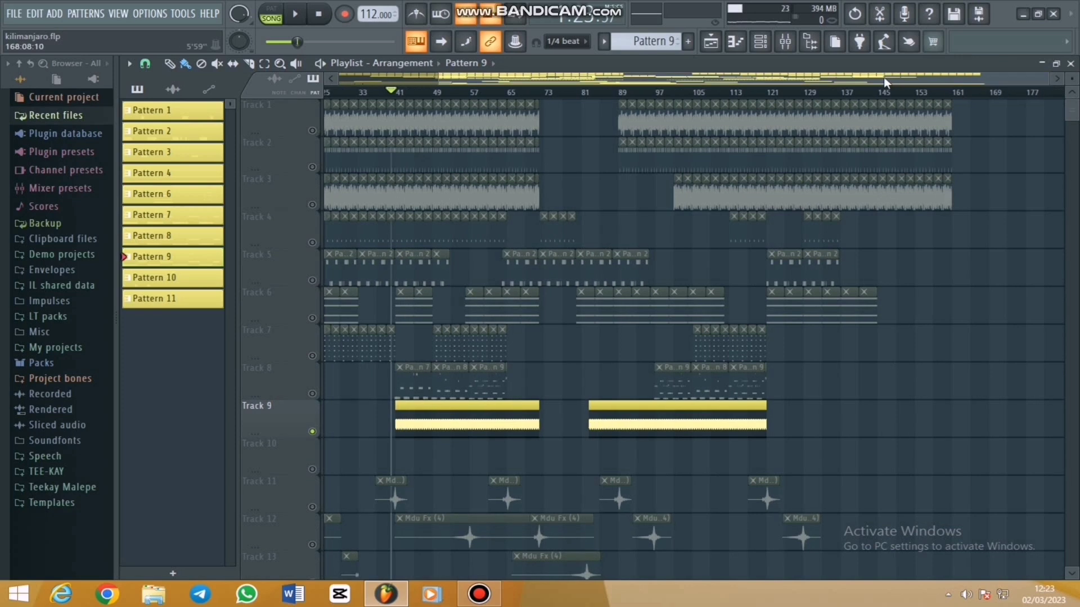
pyautogui.hscroll(-3, 436, 79)
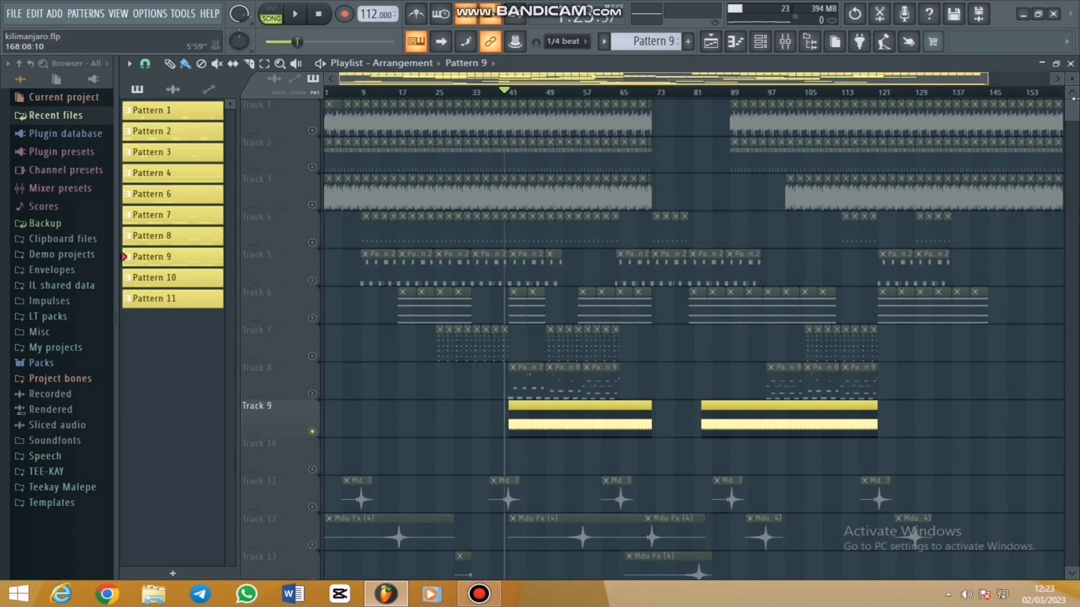
# Restore the other muted tracks and play the full arrangement from the start with all its pattern and effect tracks shown.
pyautogui.scroll(-1, 402, 190)
pyautogui.rightClick(312, 204)
pyautogui.rightClick(313, 205)
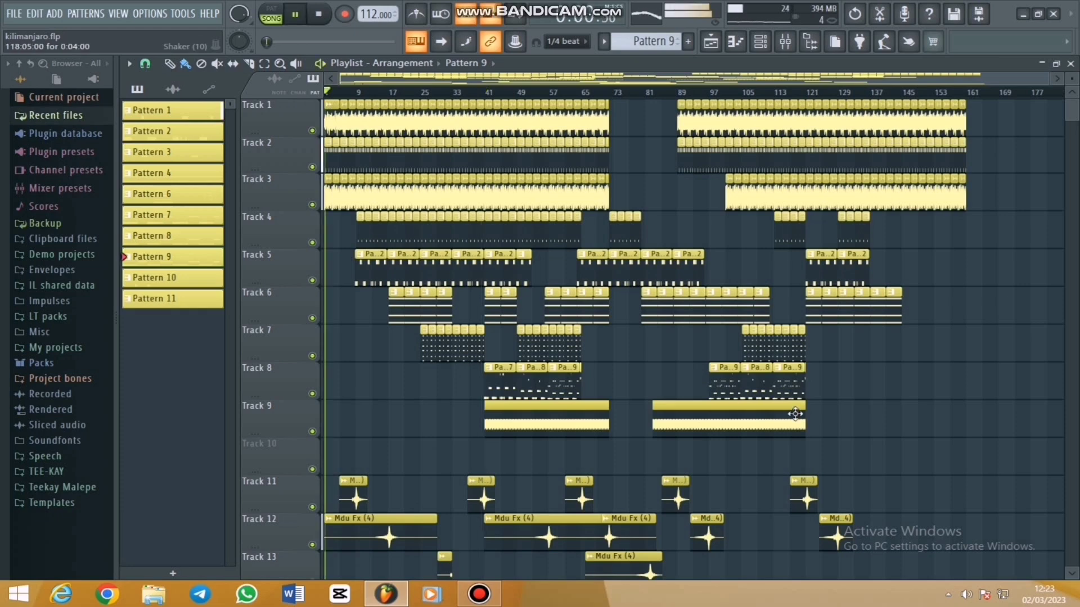
pyautogui.scroll(-3, 798, 403)
pyautogui.scroll(3, 896, 390)
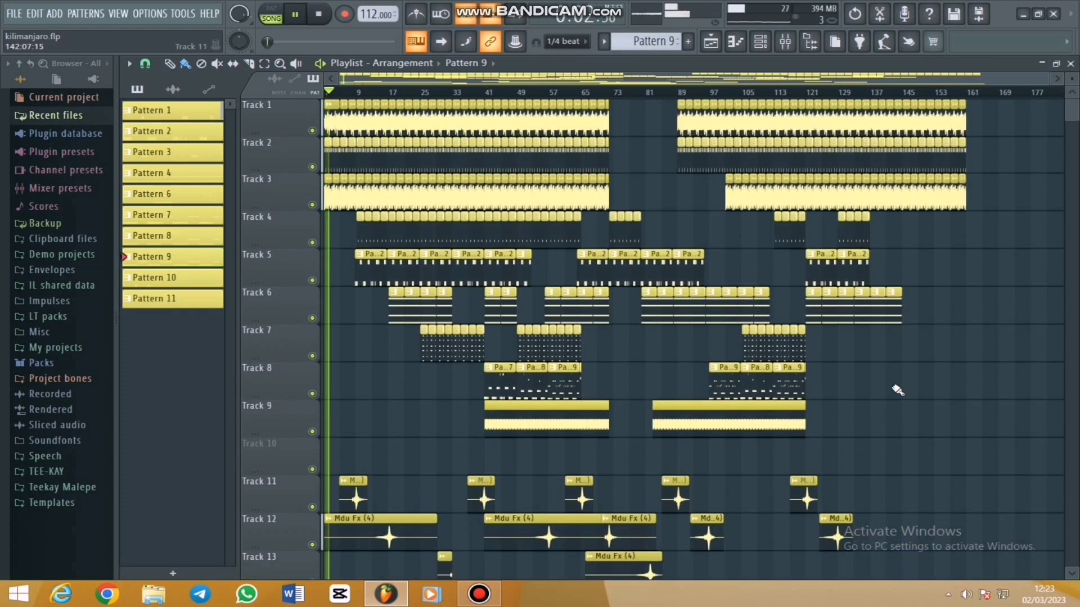
pyautogui.scroll(-1, 896, 391)
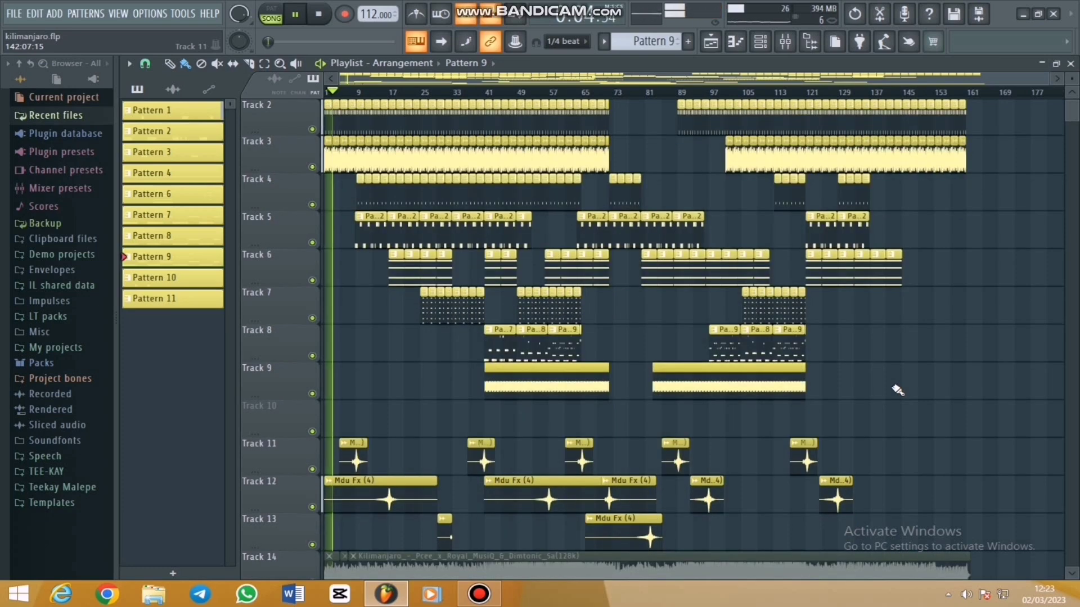
pyautogui.scroll(1, 898, 389)
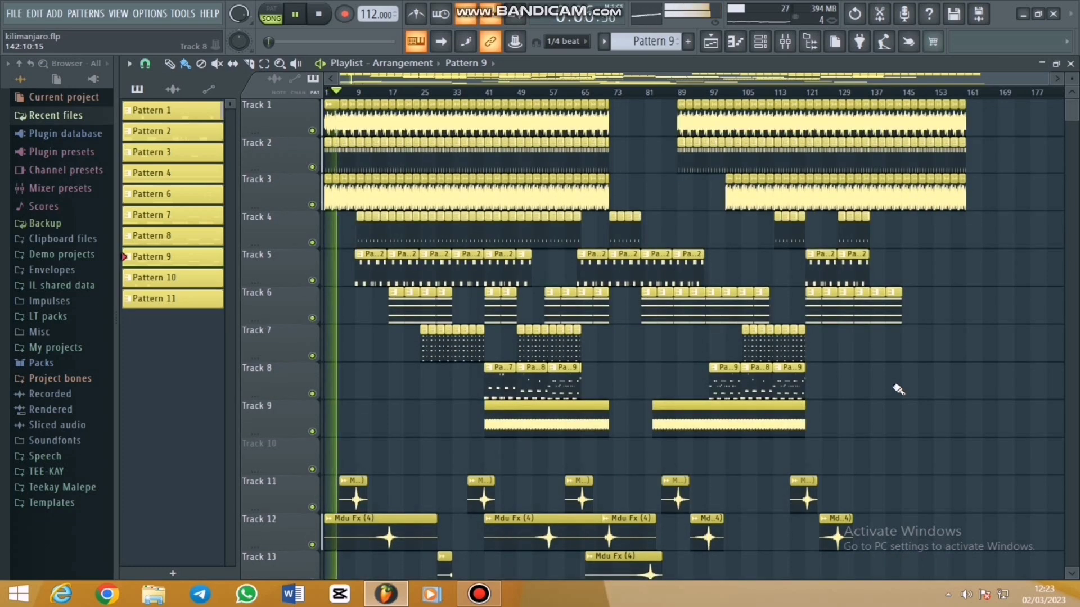